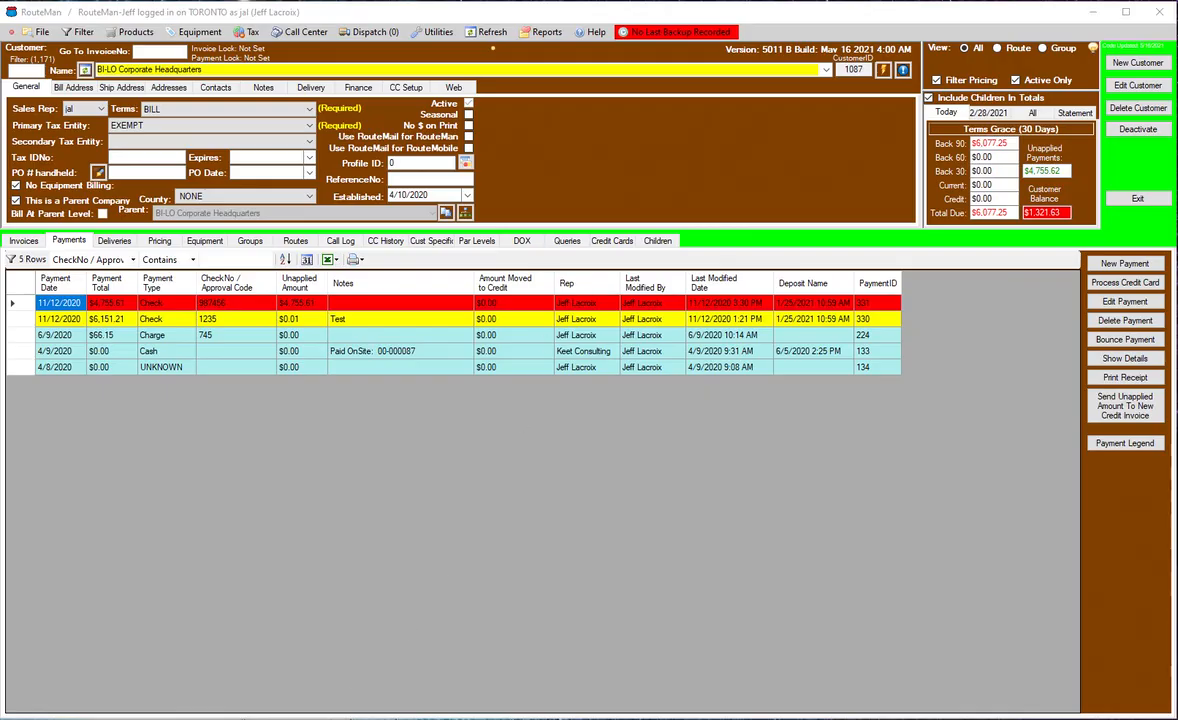
# Review the invoice and payment amounts in the recent Payment Import Test.xlsx workbook, closing the workbook and File Explorer when done.
pyautogui.click(258, 719)
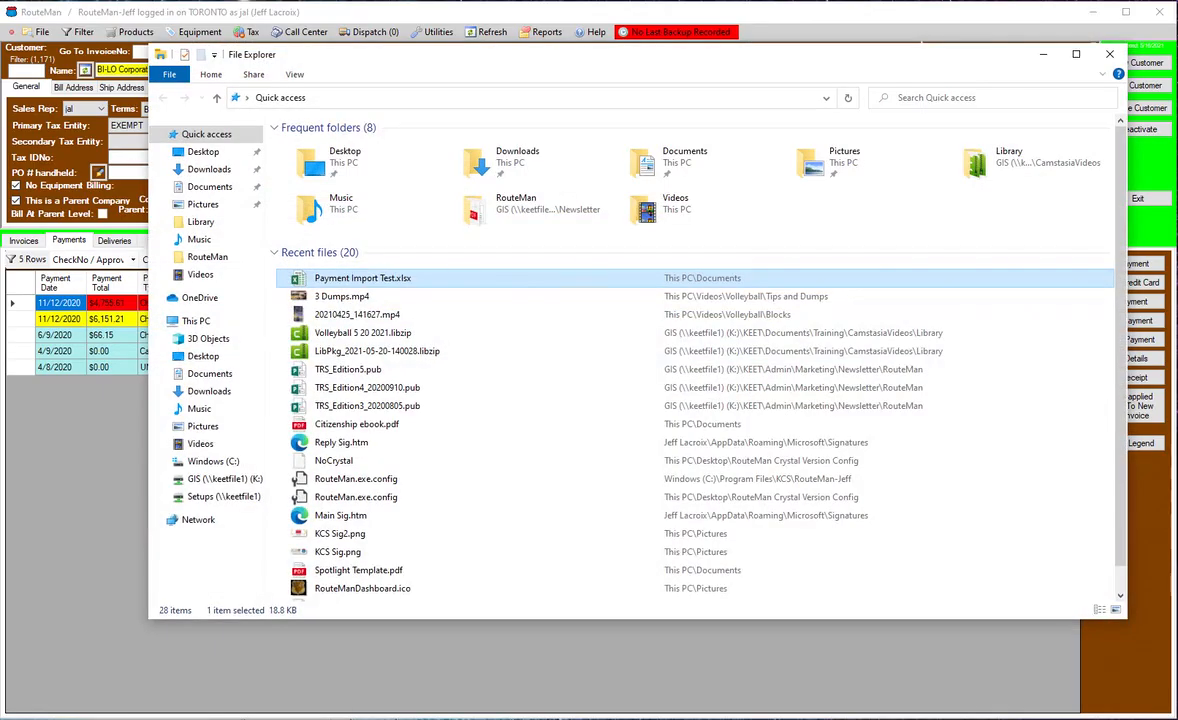
pyautogui.doubleClick(380, 278)
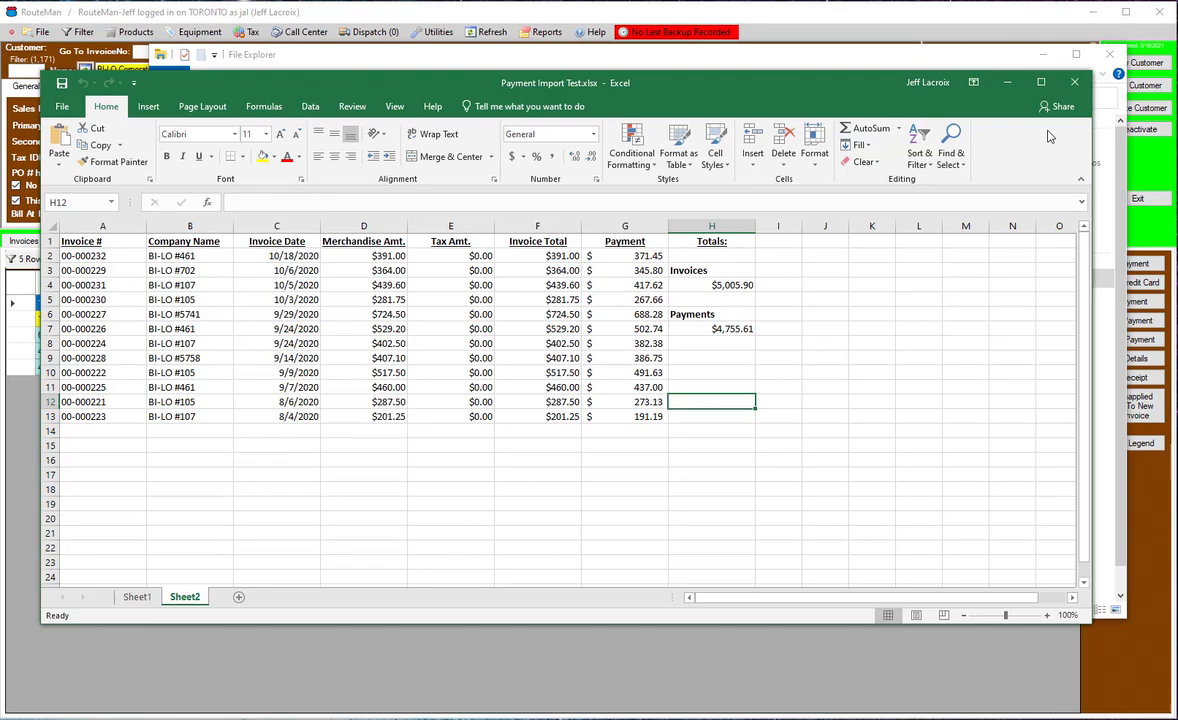
pyautogui.click(1074, 82)
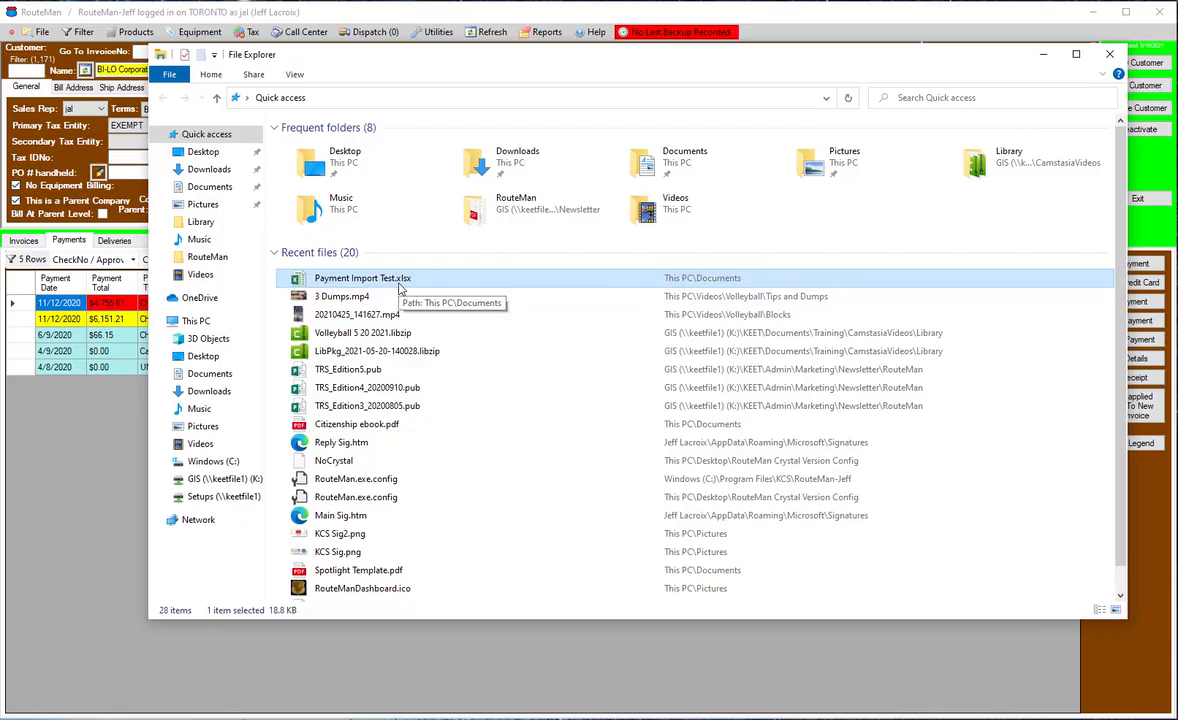
pyautogui.click(1110, 56)
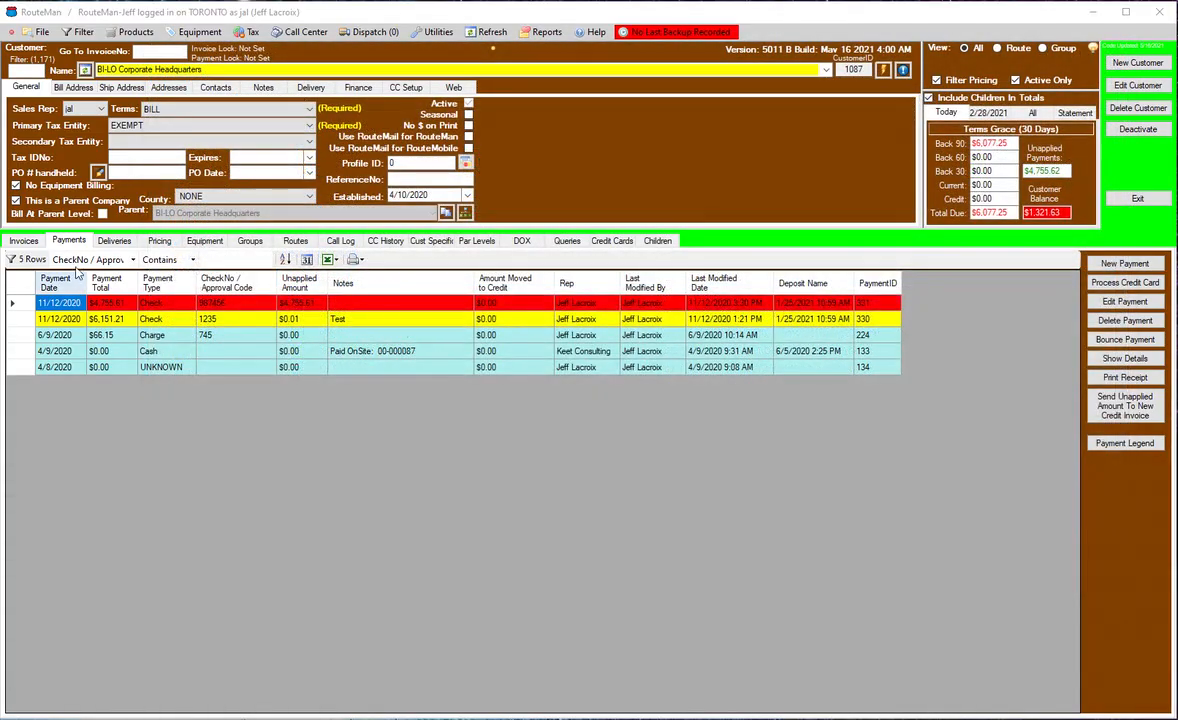
# Look over the BI-LO Corporate Headquarters invoice list and return to its payments list.
pyautogui.click(28, 240)
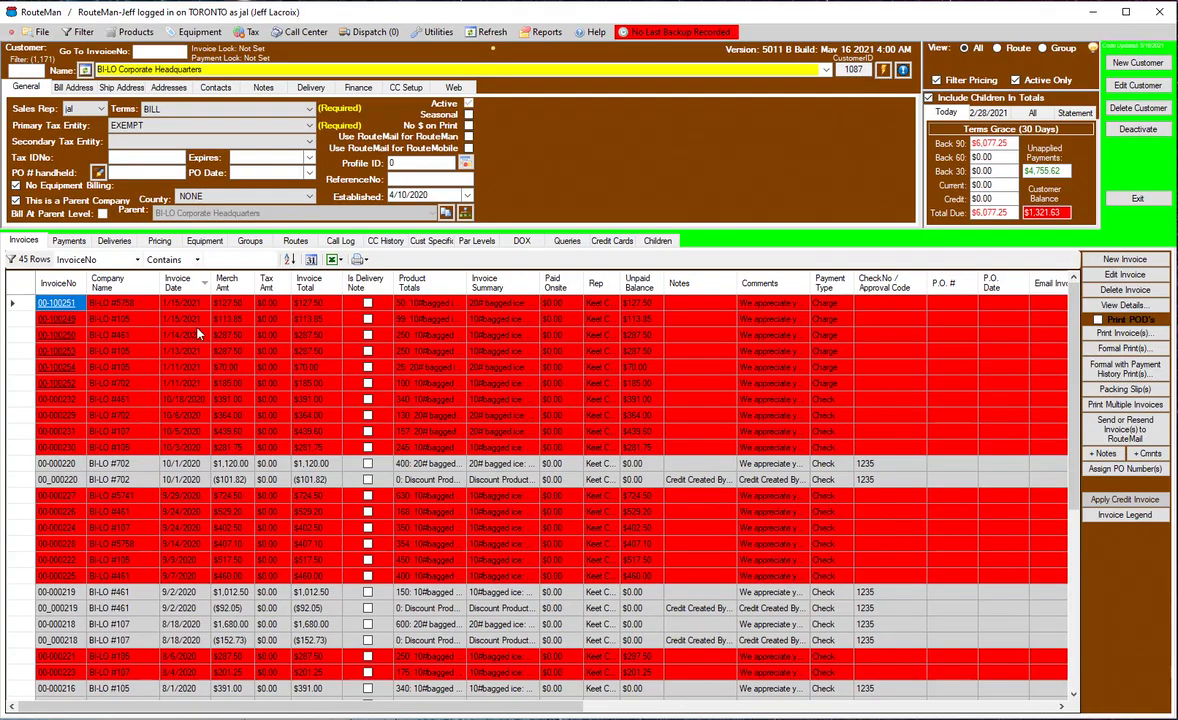
pyautogui.click(67, 241)
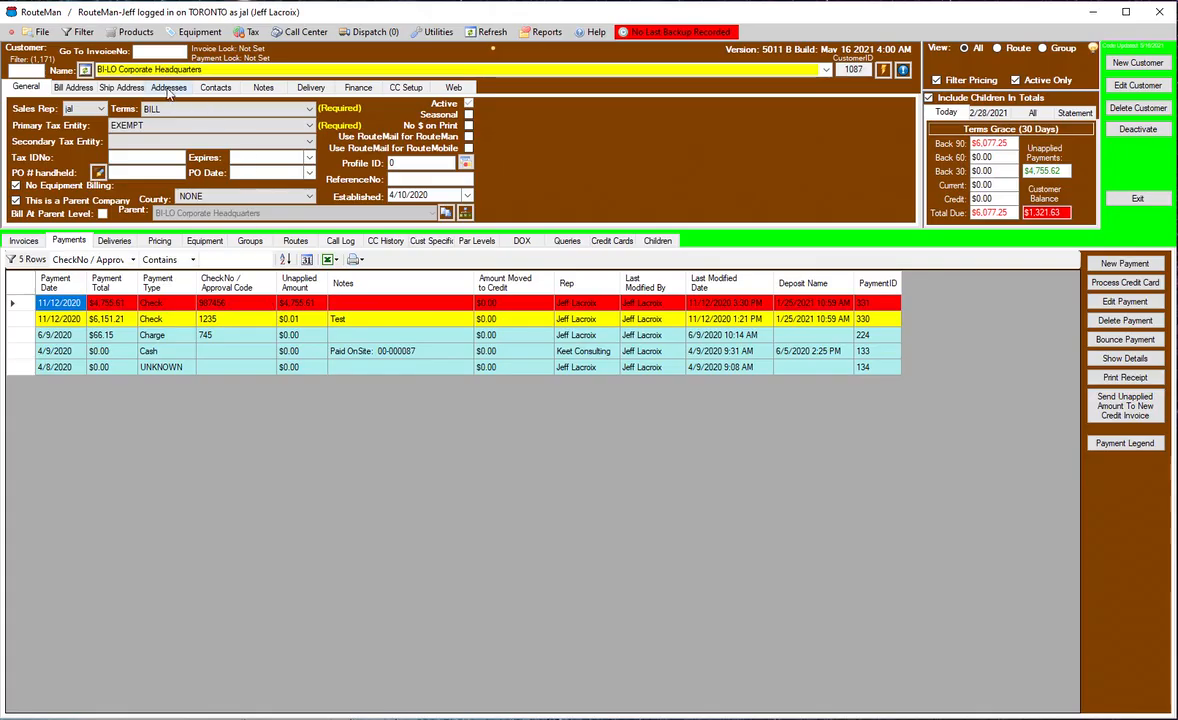
# Review the Discount Product / Loyalty Discount product and its special product assignments, then close the product records.
pyautogui.click(140, 33)
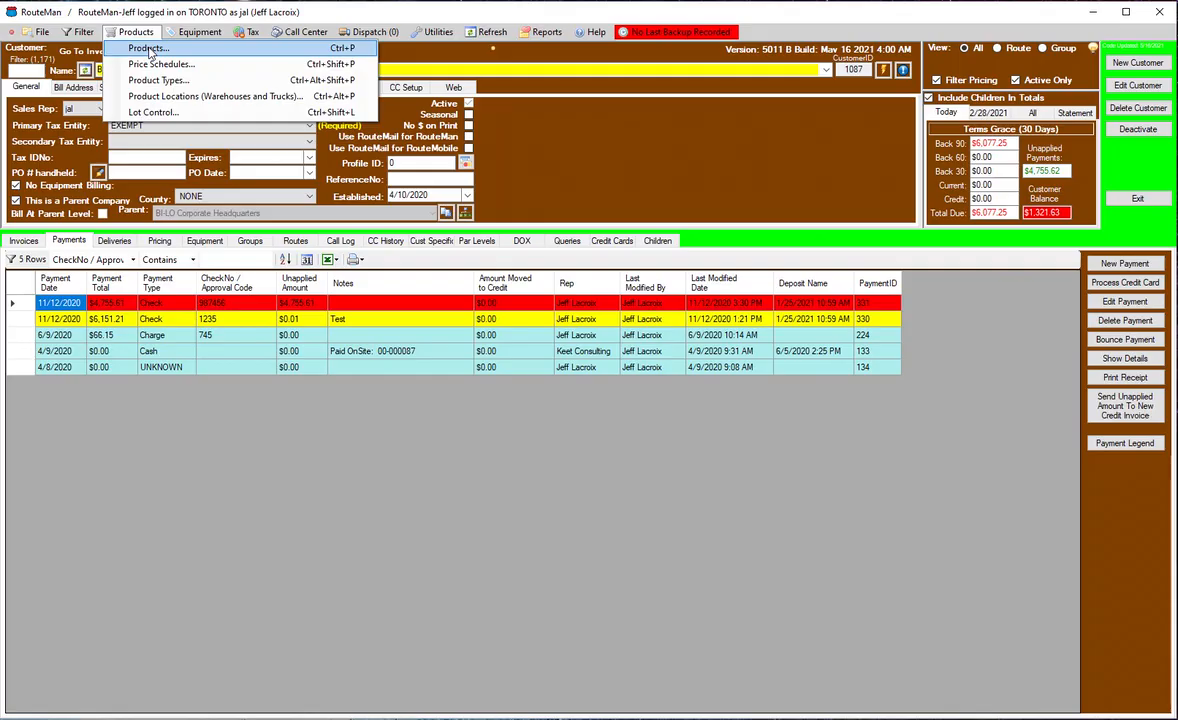
pyautogui.click(148, 49)
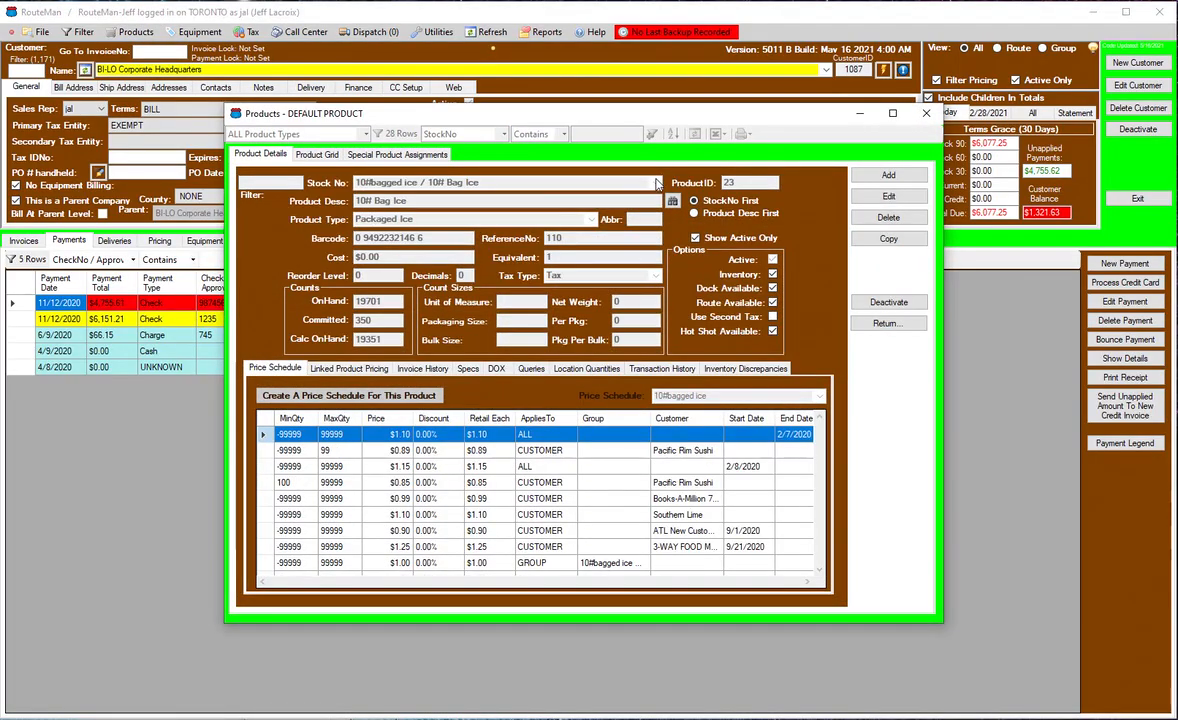
pyautogui.click(655, 183)
pyautogui.click(655, 183)
pyautogui.click(655, 183)
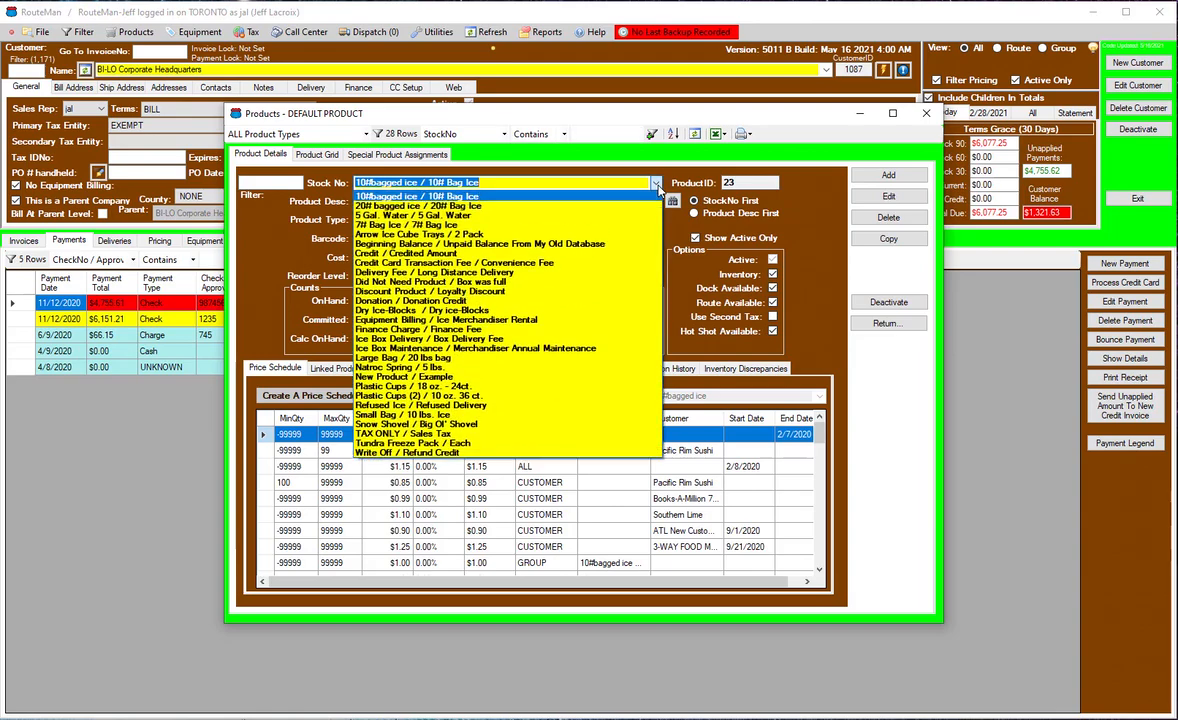
pyautogui.click(565, 291)
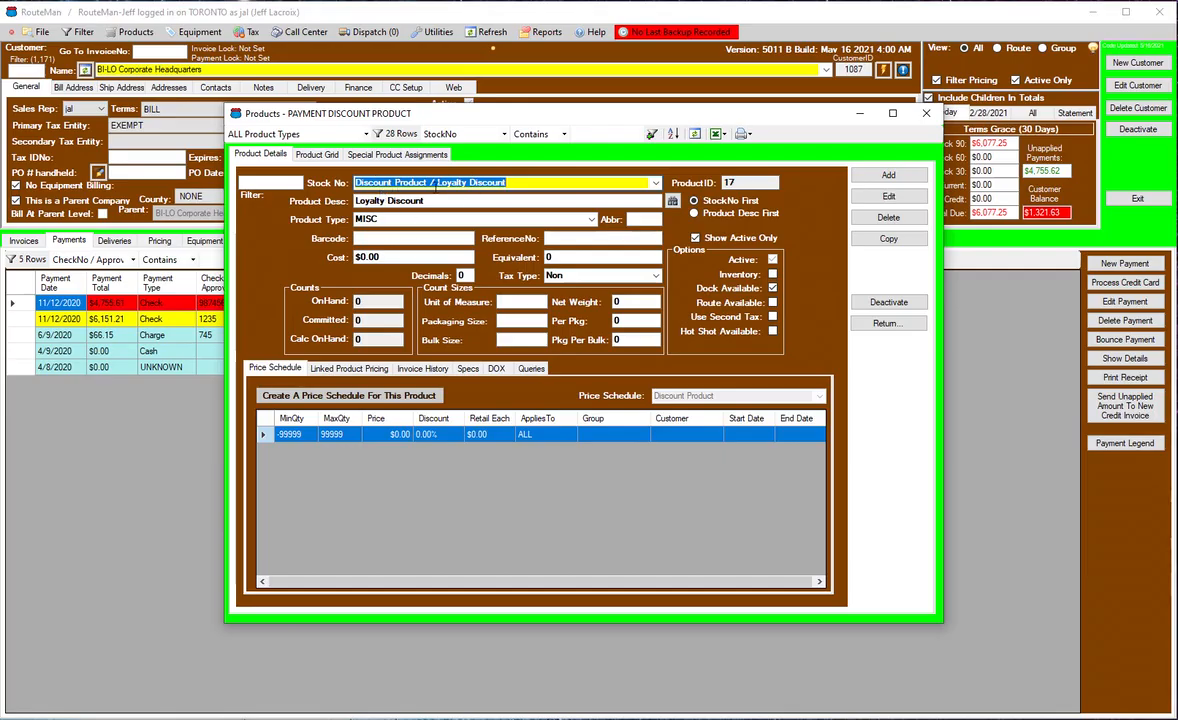
pyautogui.click(406, 157)
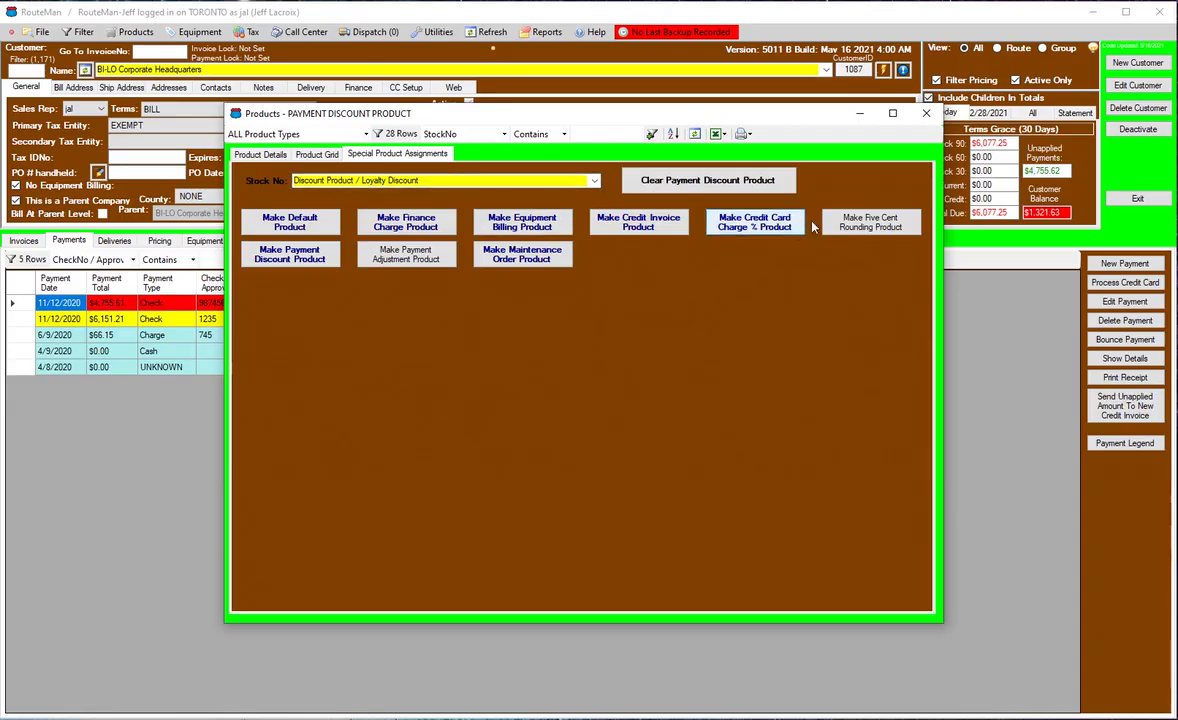
pyautogui.click(926, 115)
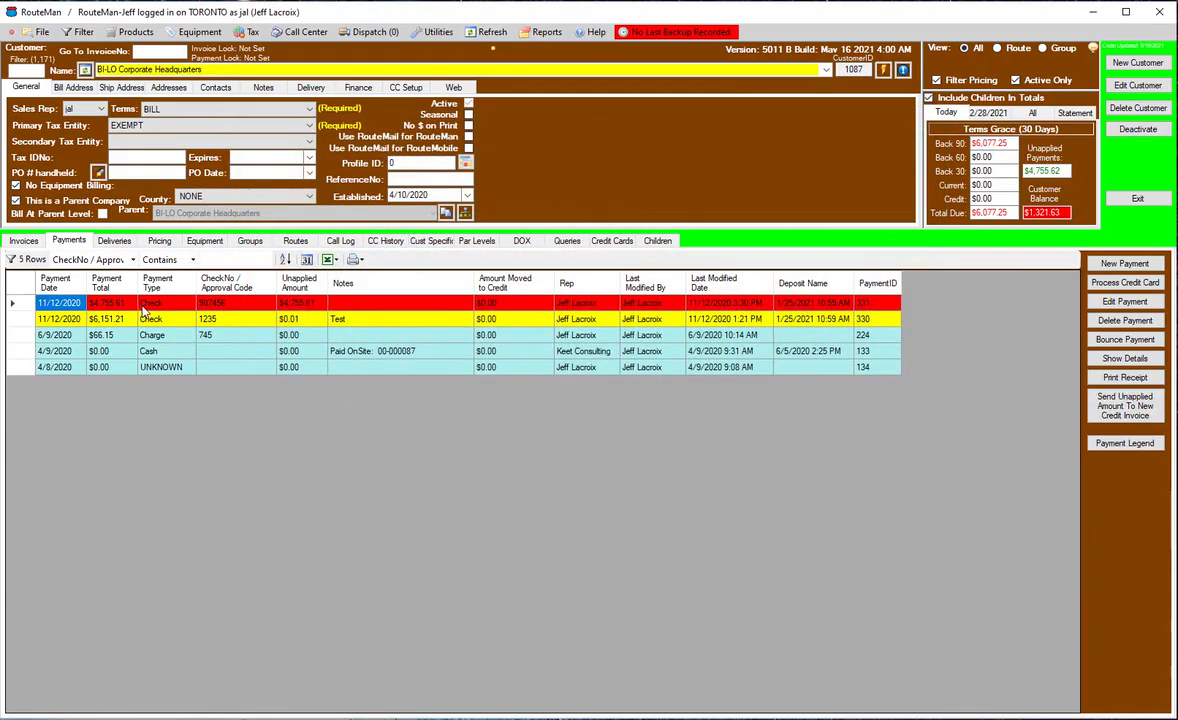
# Edit the 11/12/2020 check payment of $4,755.61 and start allocating it with a 5% discount.
pyautogui.click(22, 303)
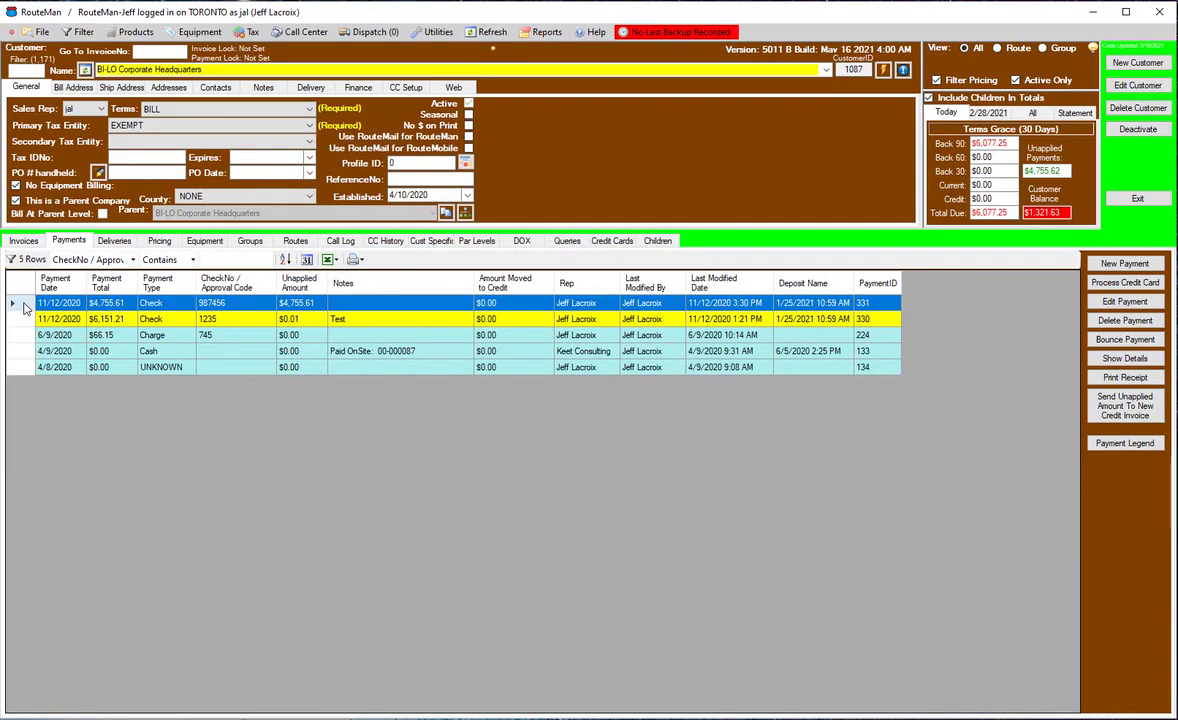
pyautogui.click(1118, 303)
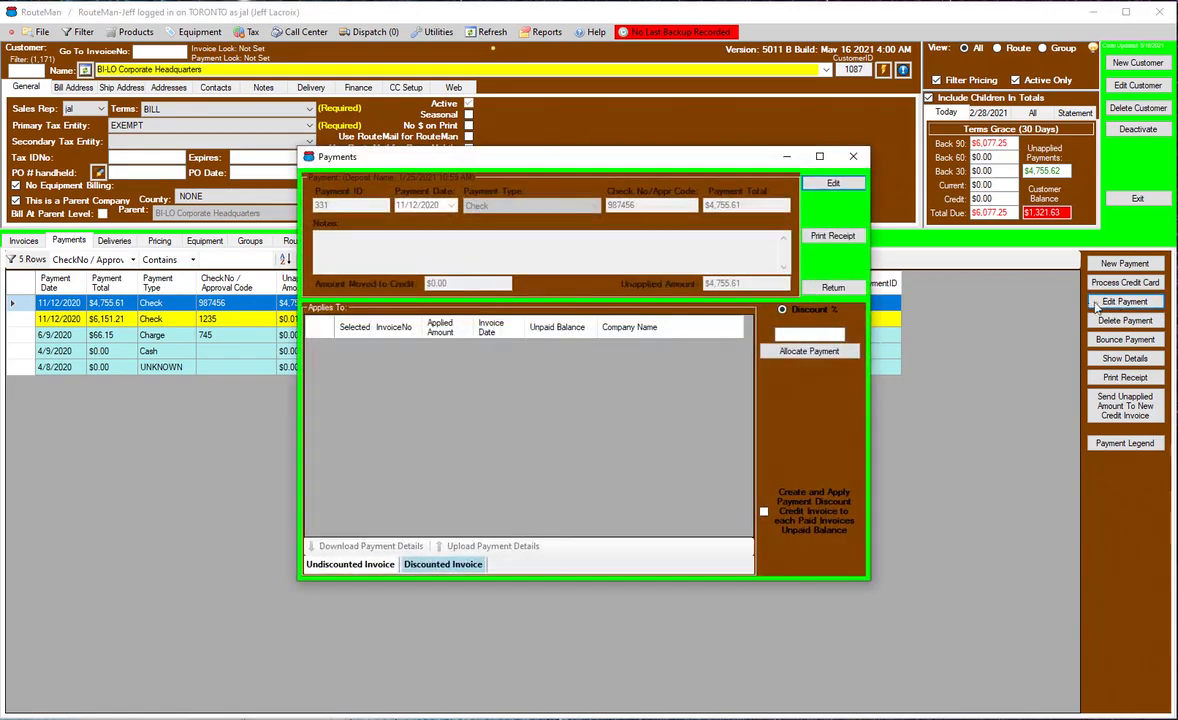
pyautogui.click(781, 309)
pyautogui.click(822, 334)
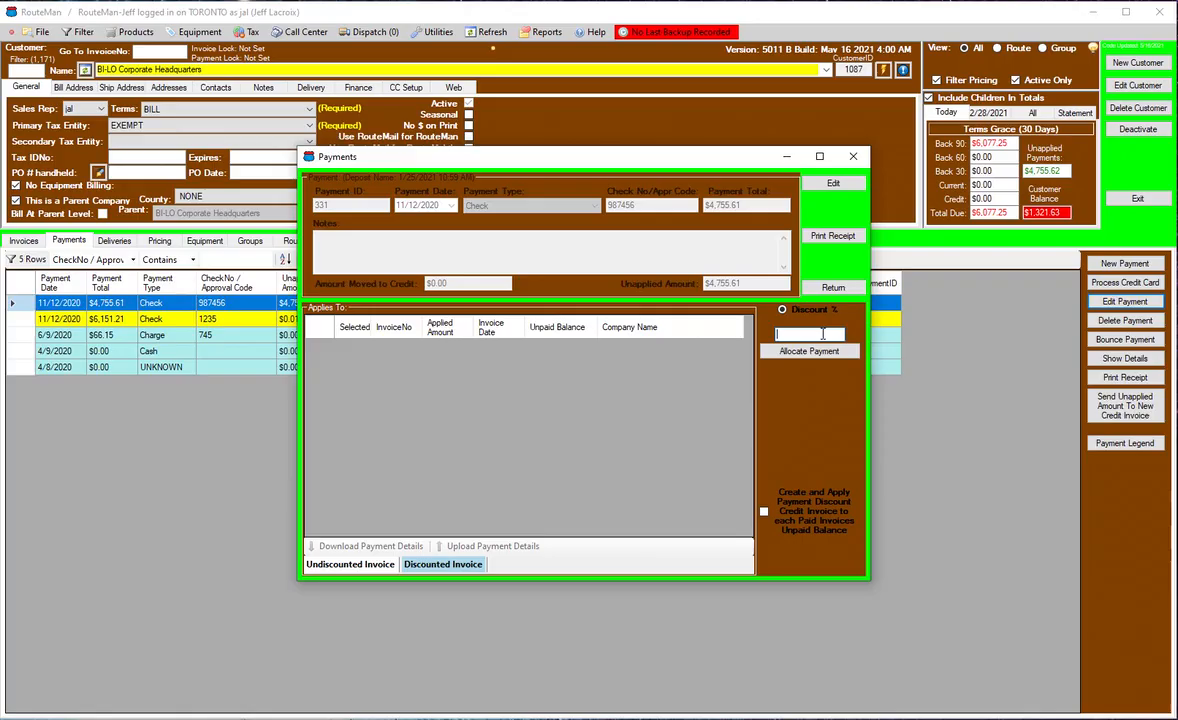
pyautogui.write('5')
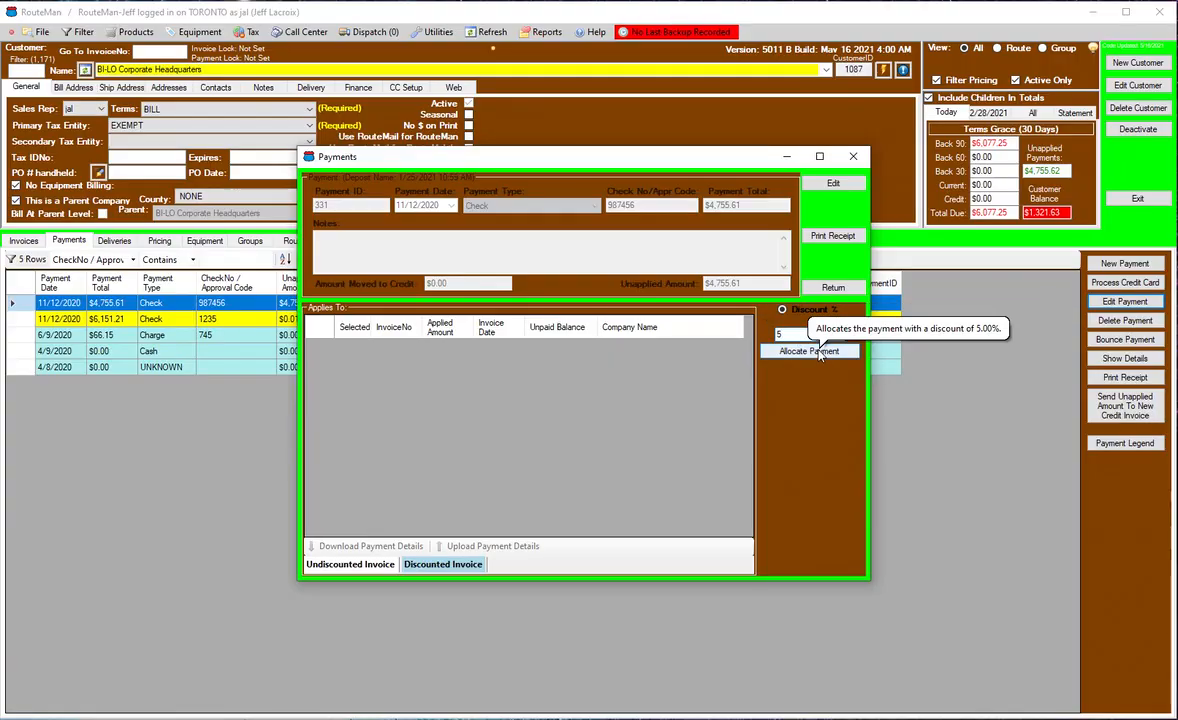
pyautogui.click(815, 352)
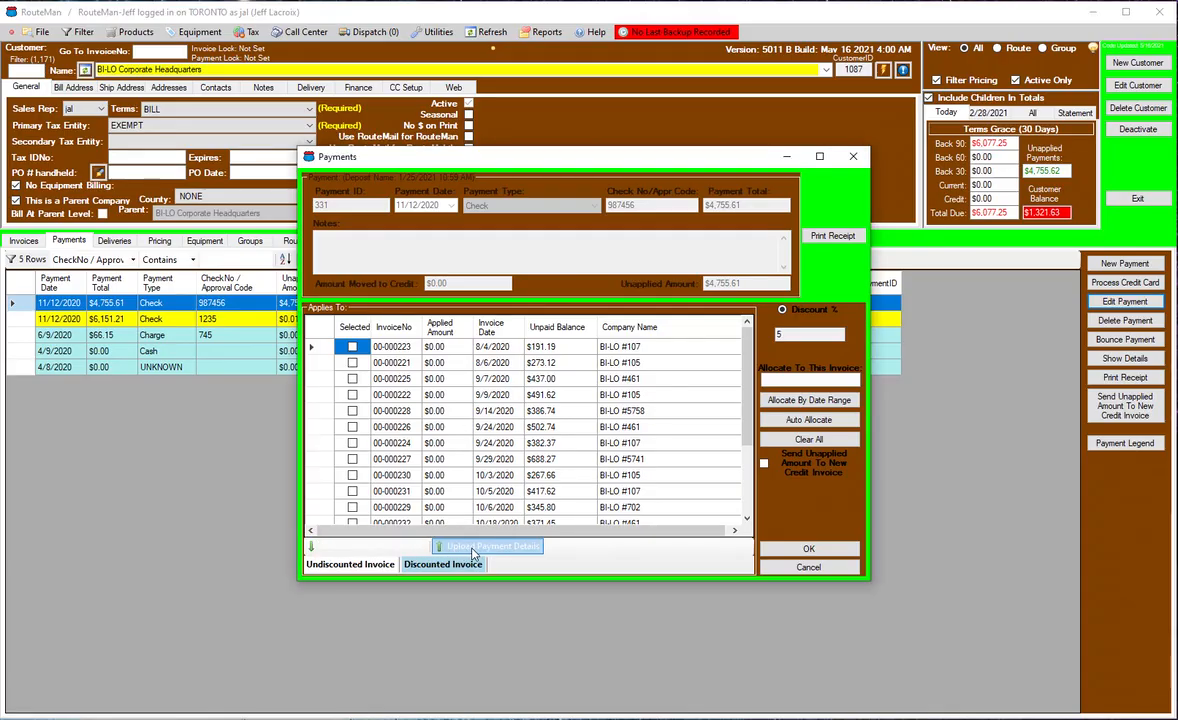
# Start uploading the payment details with import type Excel as Direct and choose Payment Import Test.xlsx from Documents as the source file.
pyautogui.click(474, 553)
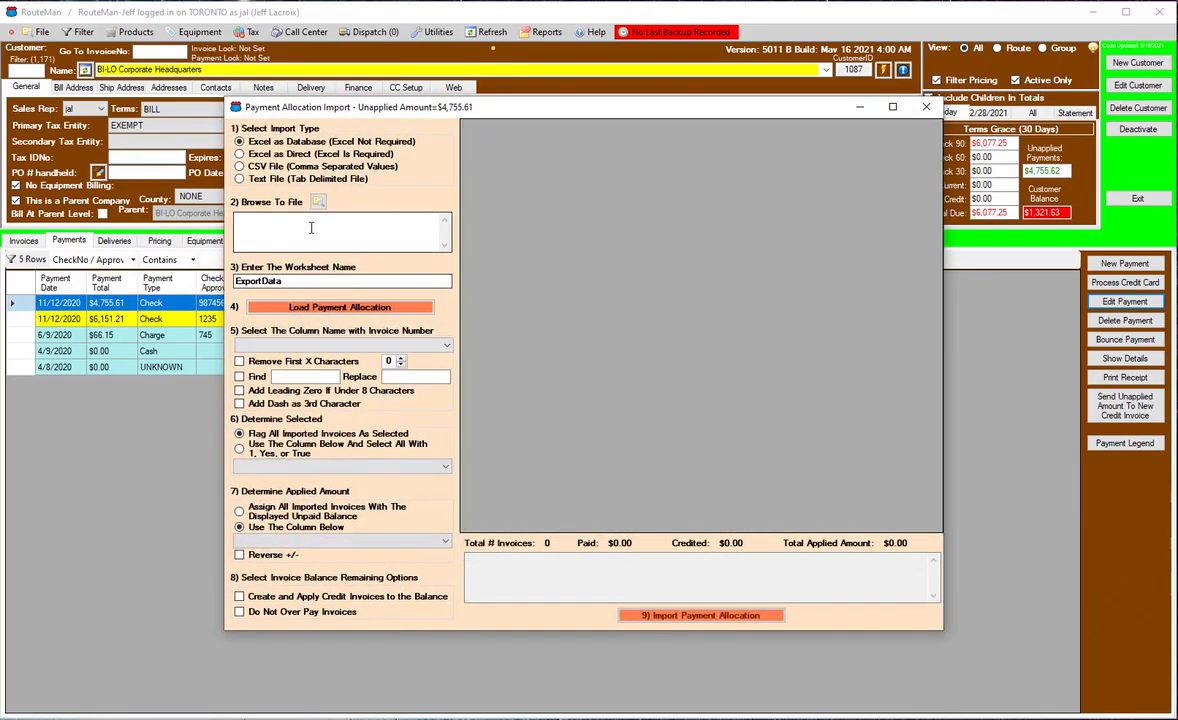
pyautogui.moveTo(251, 141)
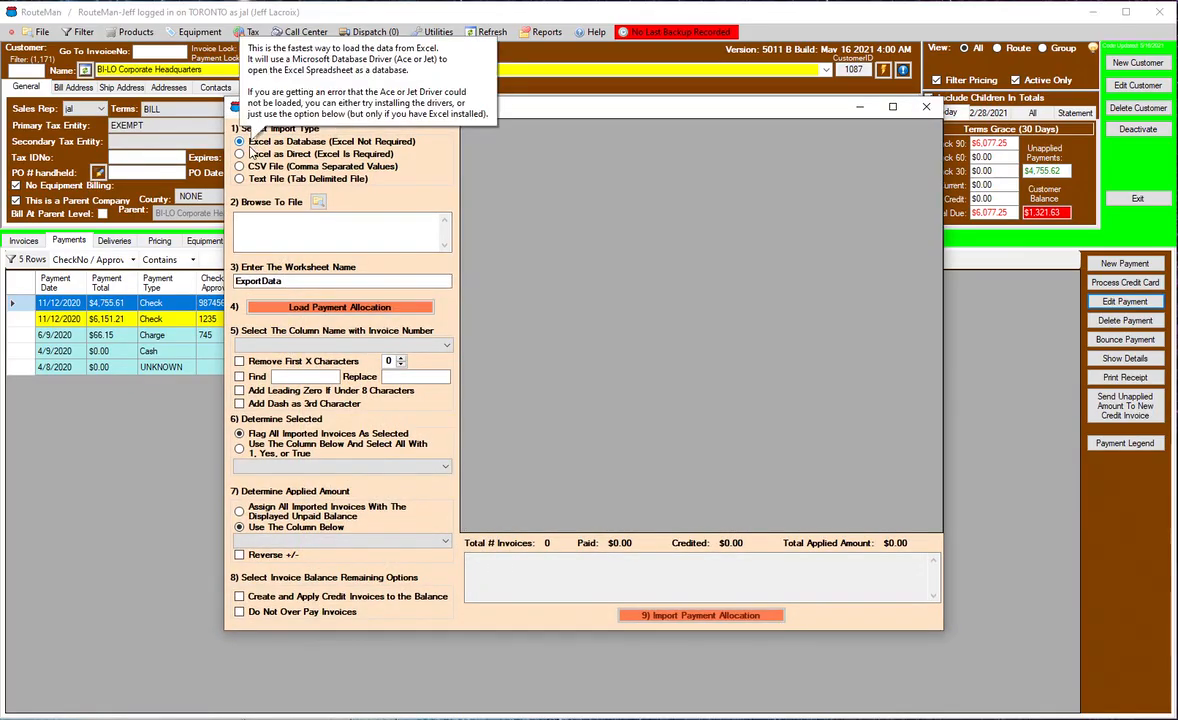
pyautogui.moveTo(276, 162)
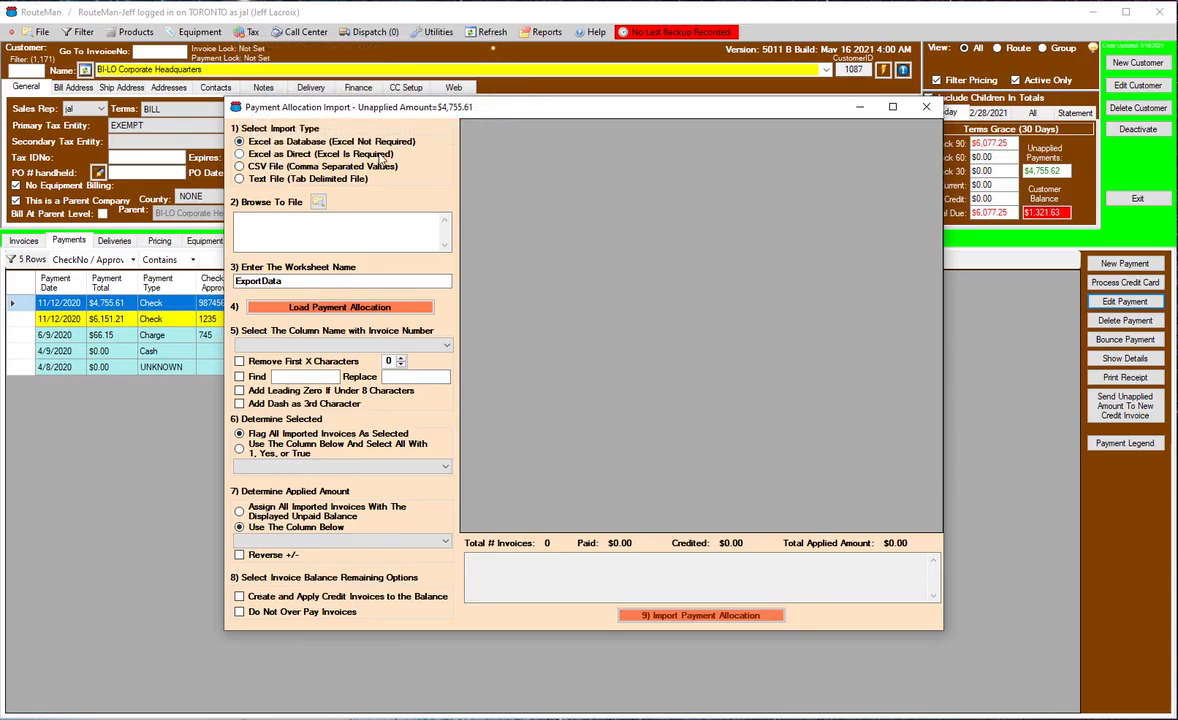
pyautogui.click(239, 156)
pyautogui.moveTo(262, 141)
pyautogui.click(319, 203)
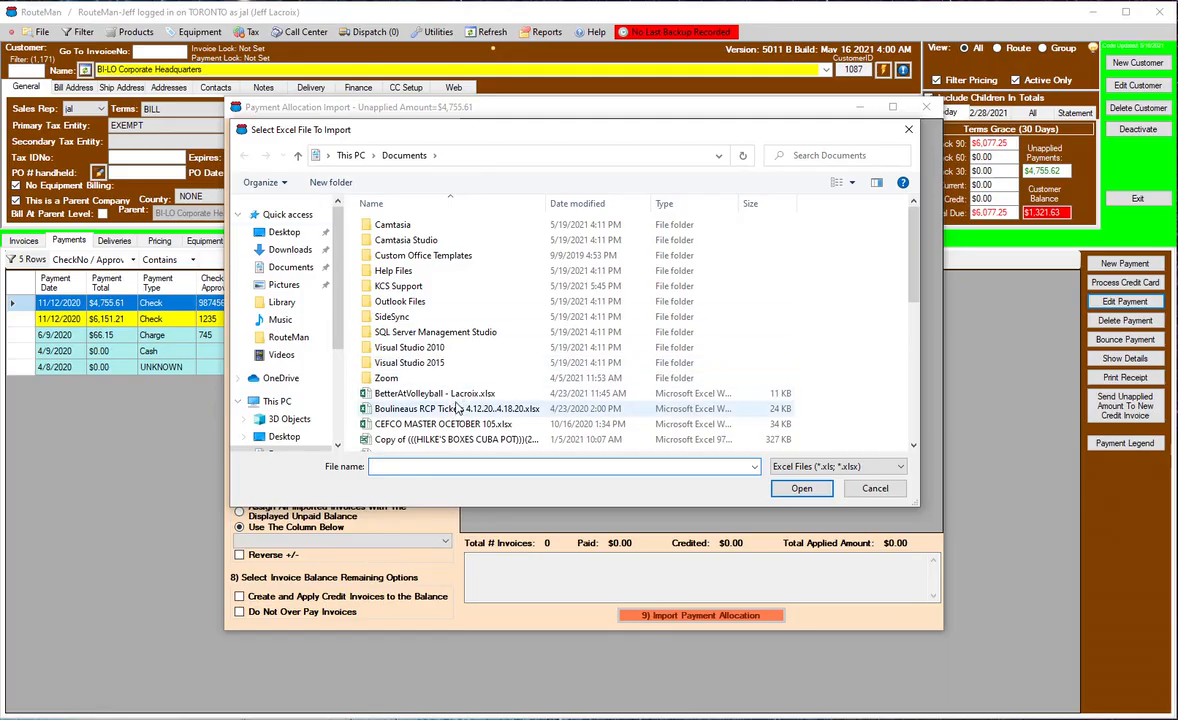
pyautogui.scroll(-2, 458, 410)
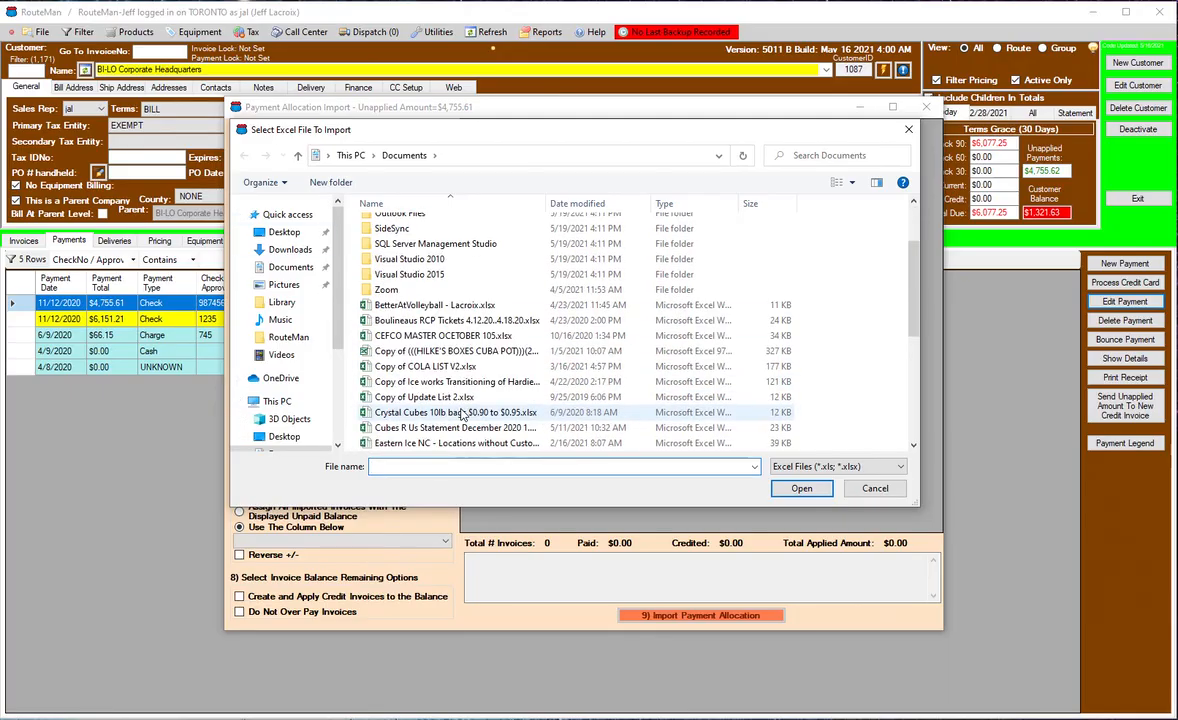
pyautogui.scroll(-3, 462, 413)
pyautogui.scroll(-2, 463, 413)
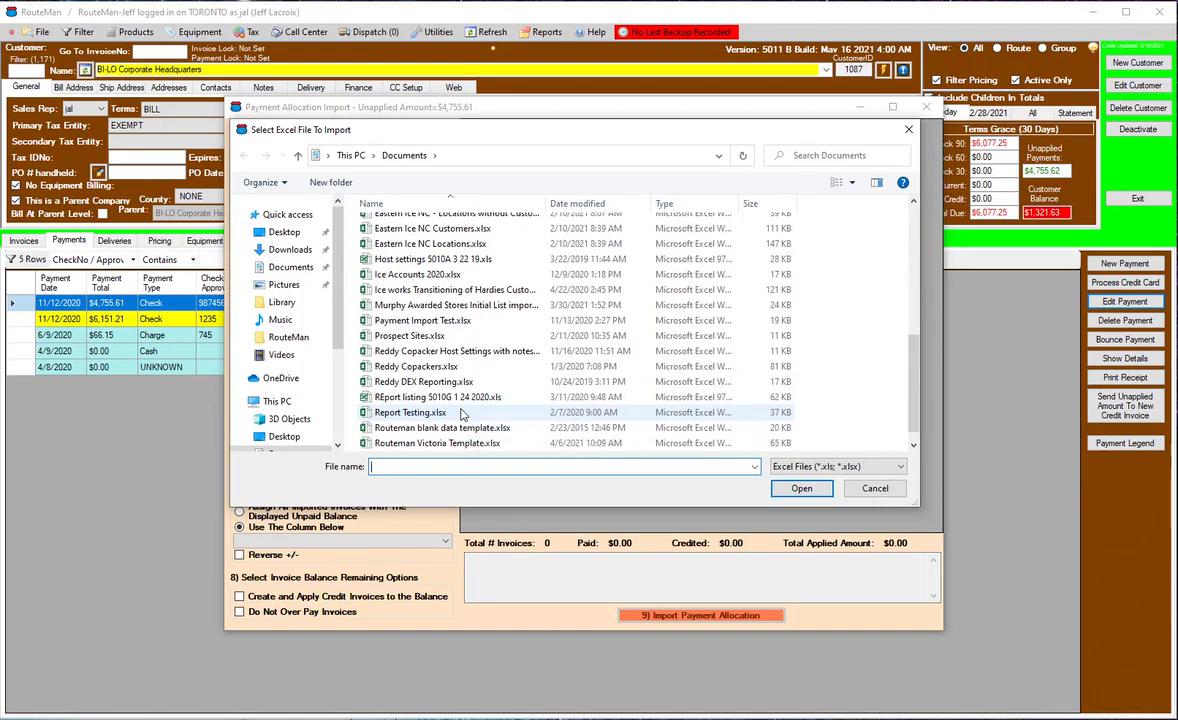
pyautogui.click(420, 320)
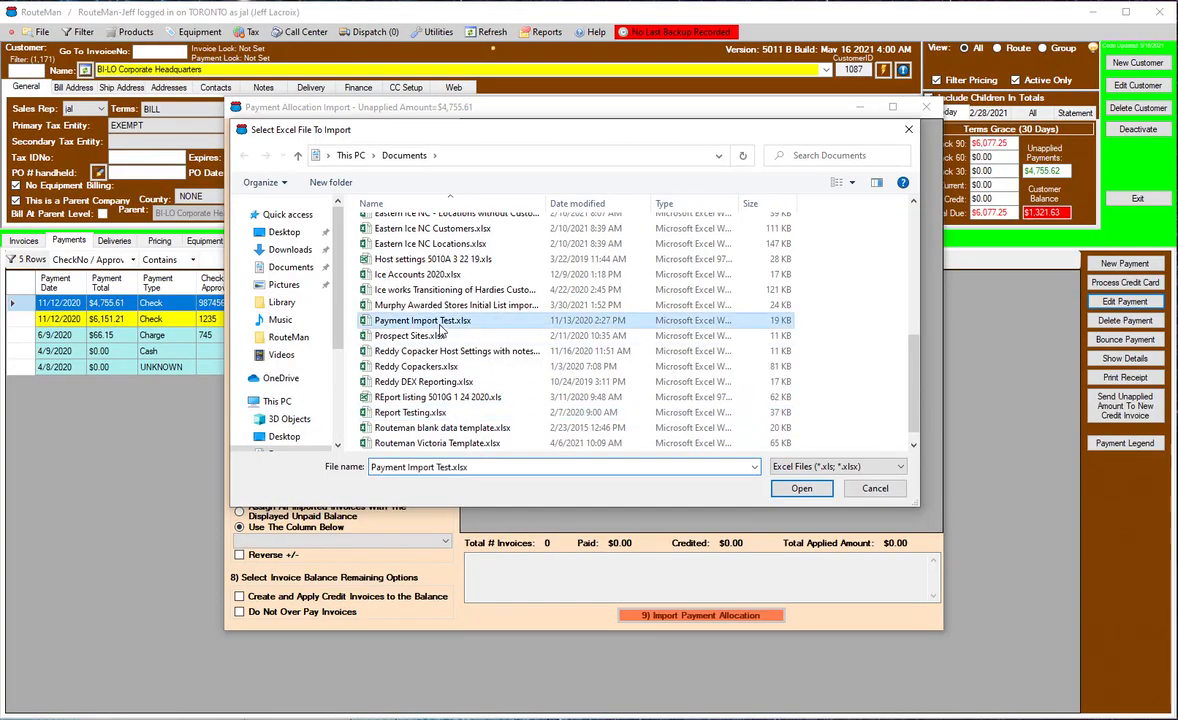
pyautogui.click(797, 490)
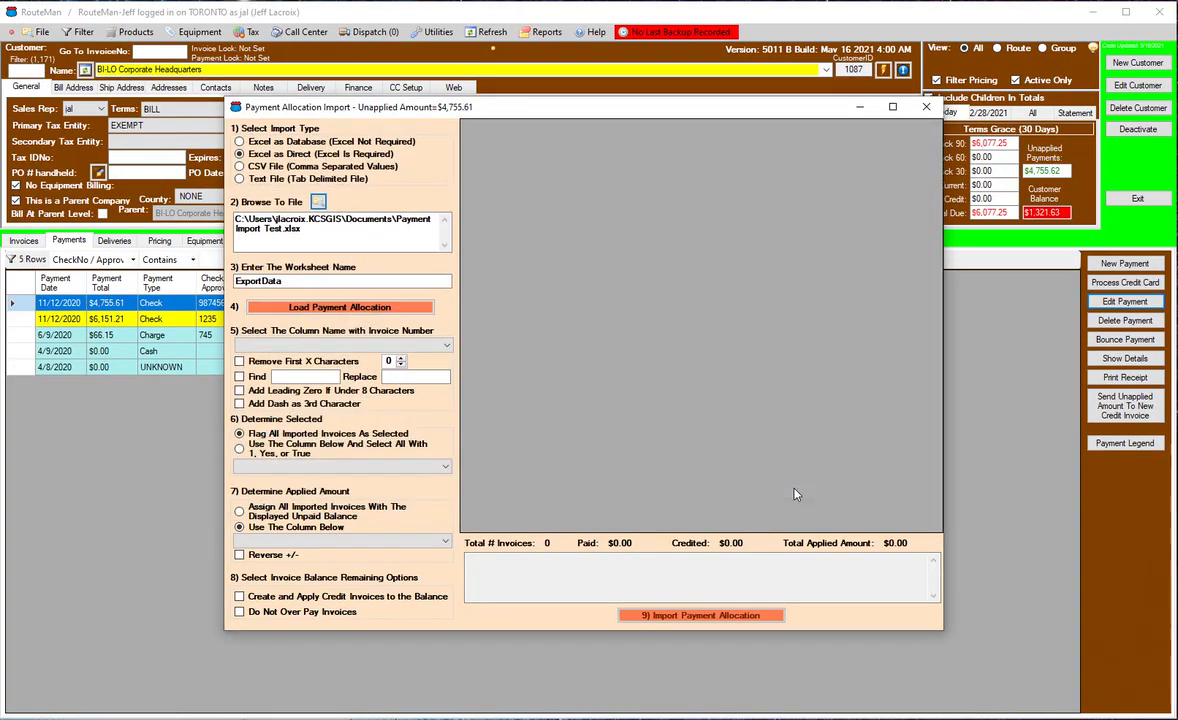
# Set the worksheet name to Sheet2 and load the payment allocation data.
pyautogui.moveTo(285, 281); pyautogui.dragTo(234, 281)
pyautogui.write('Sheet2')
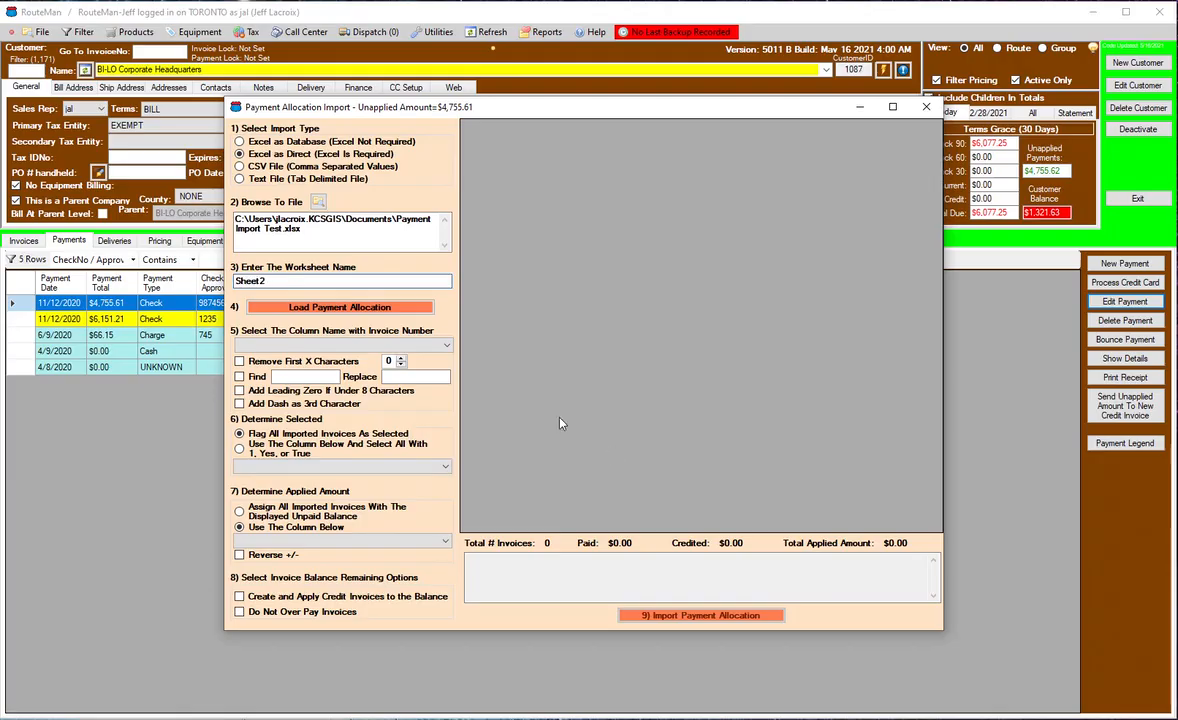
pyautogui.click(368, 310)
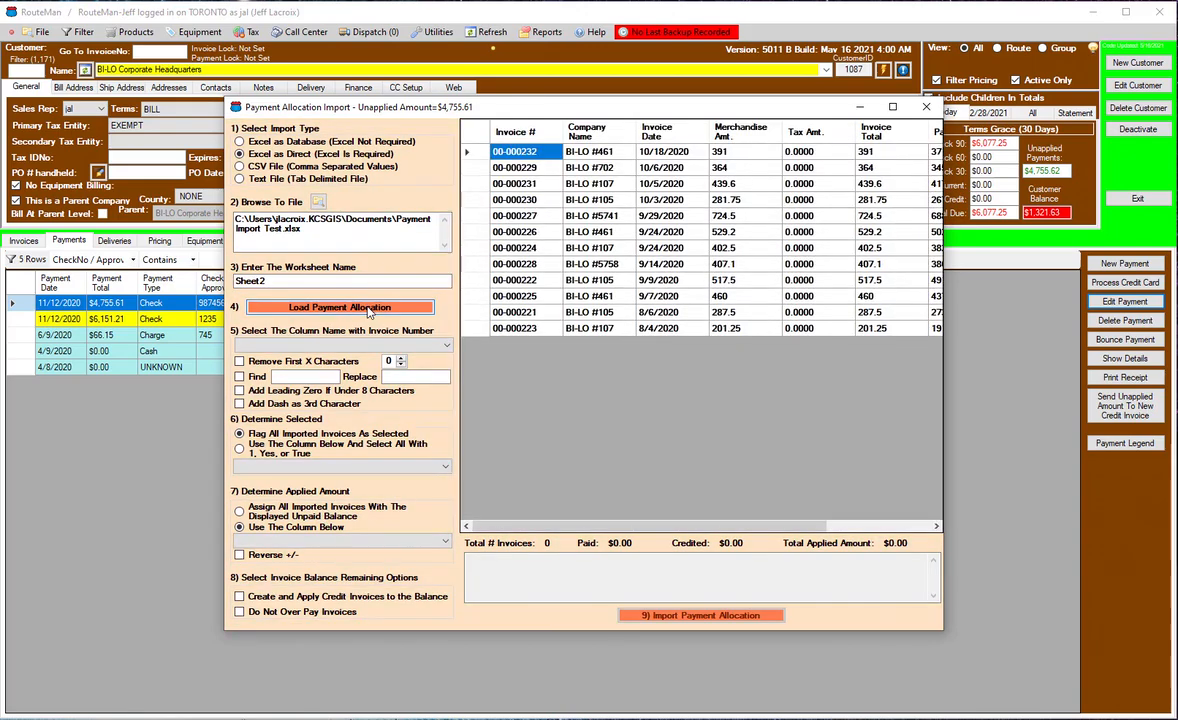
pyautogui.moveTo(562, 527); pyautogui.dragTo(497, 538)
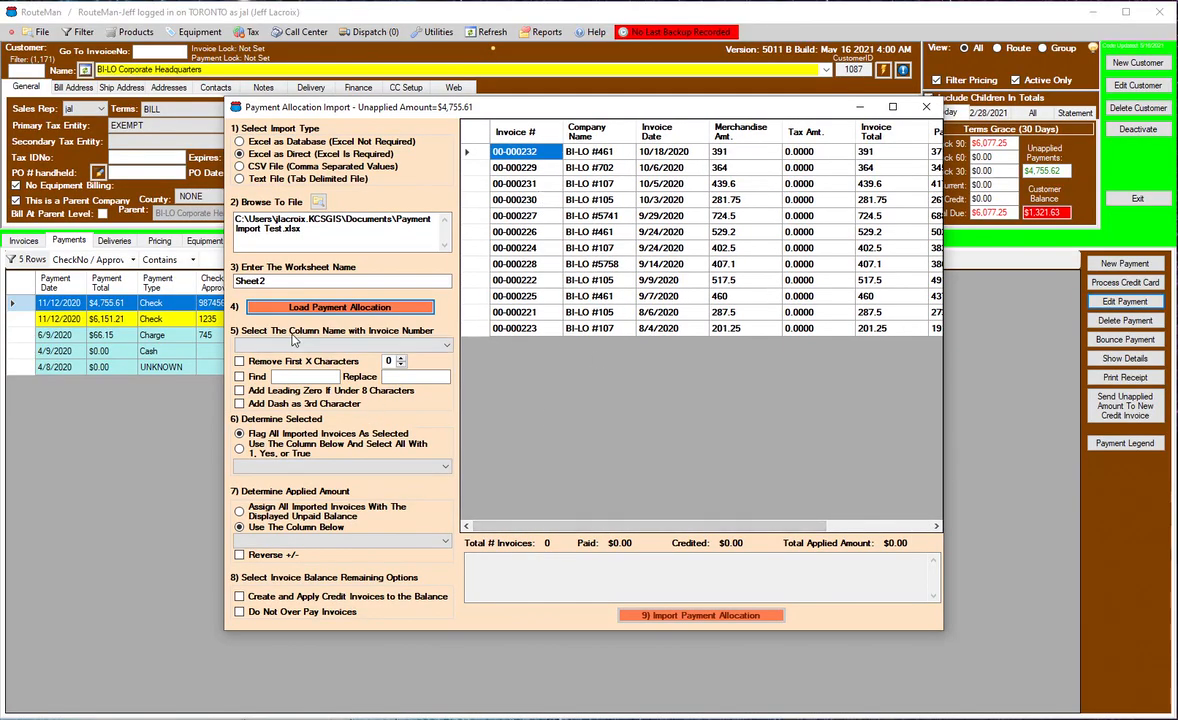
# Set Invoice # as the column holding the invoice numbers and read the explanation of the leading-zero option.
pyautogui.click(447, 347)
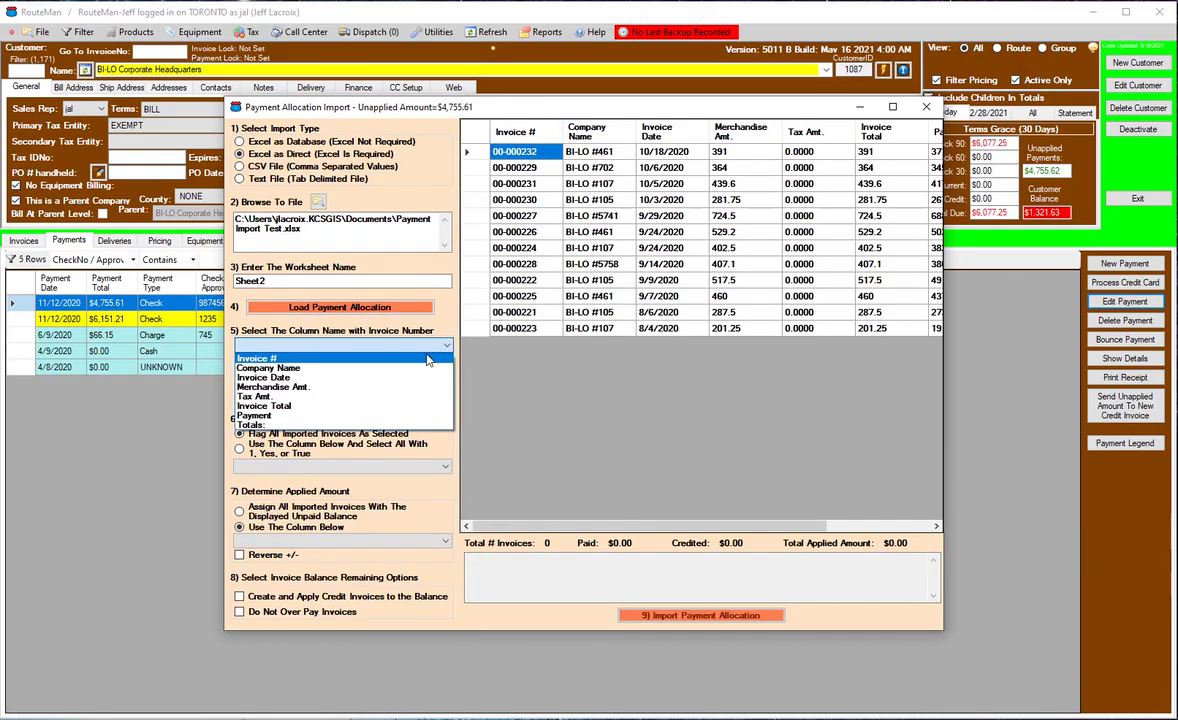
pyautogui.click(314, 362)
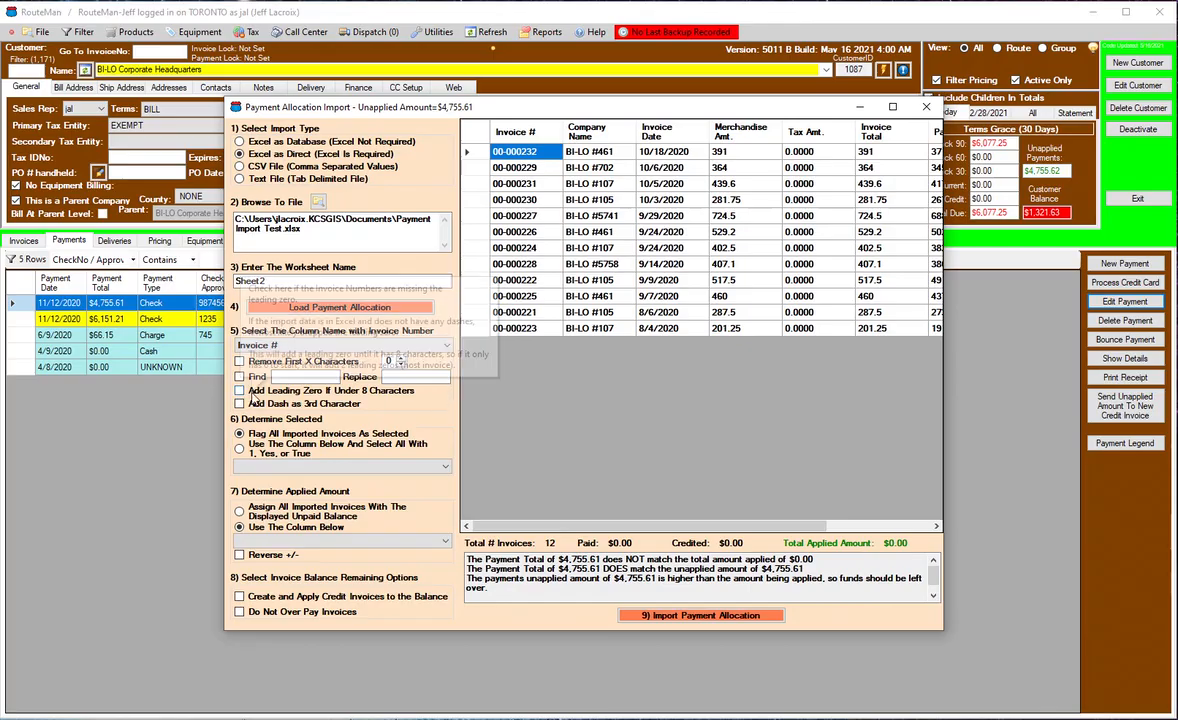
pyautogui.moveTo(256, 397)
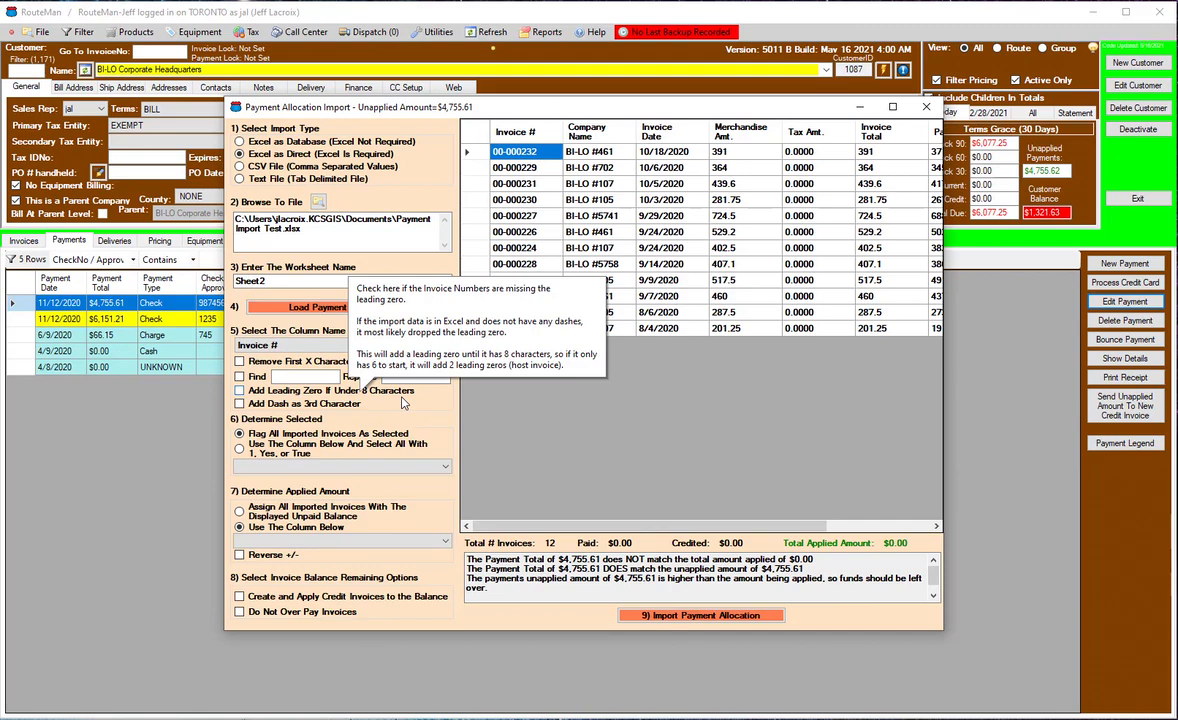
pyautogui.moveTo(364, 401)
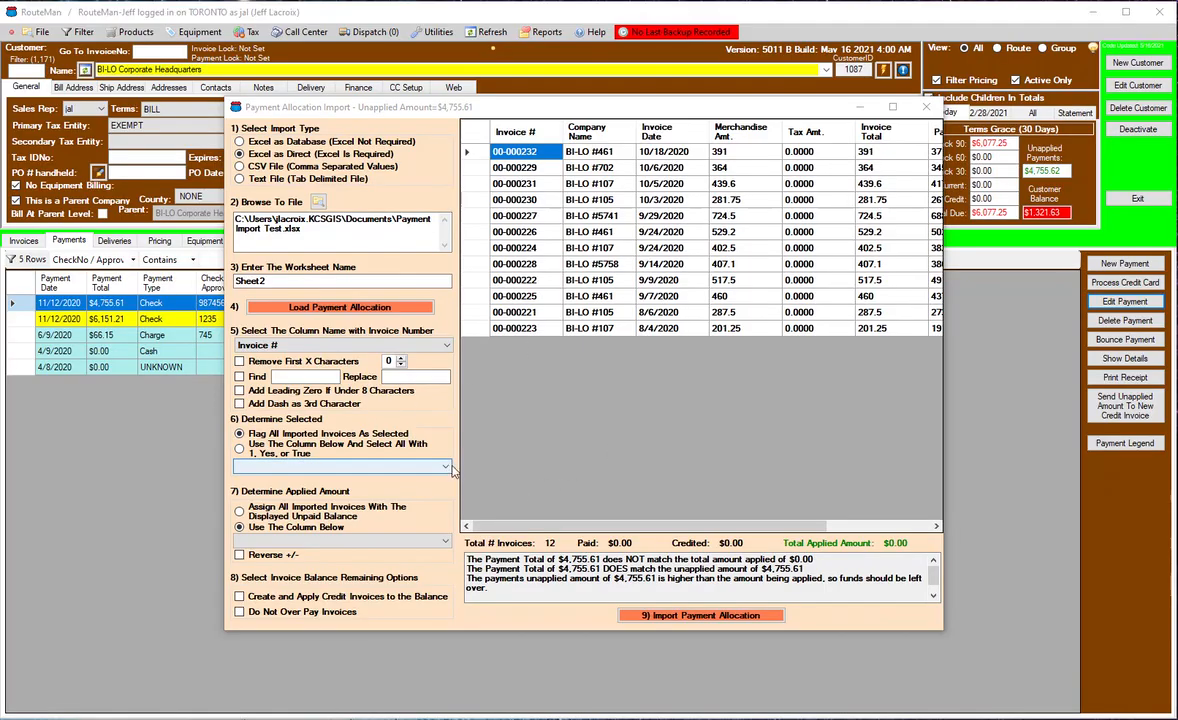
# Check the columns available for determining selected invoices and examine the Payment column in the loaded data.
pyautogui.click(350, 466)
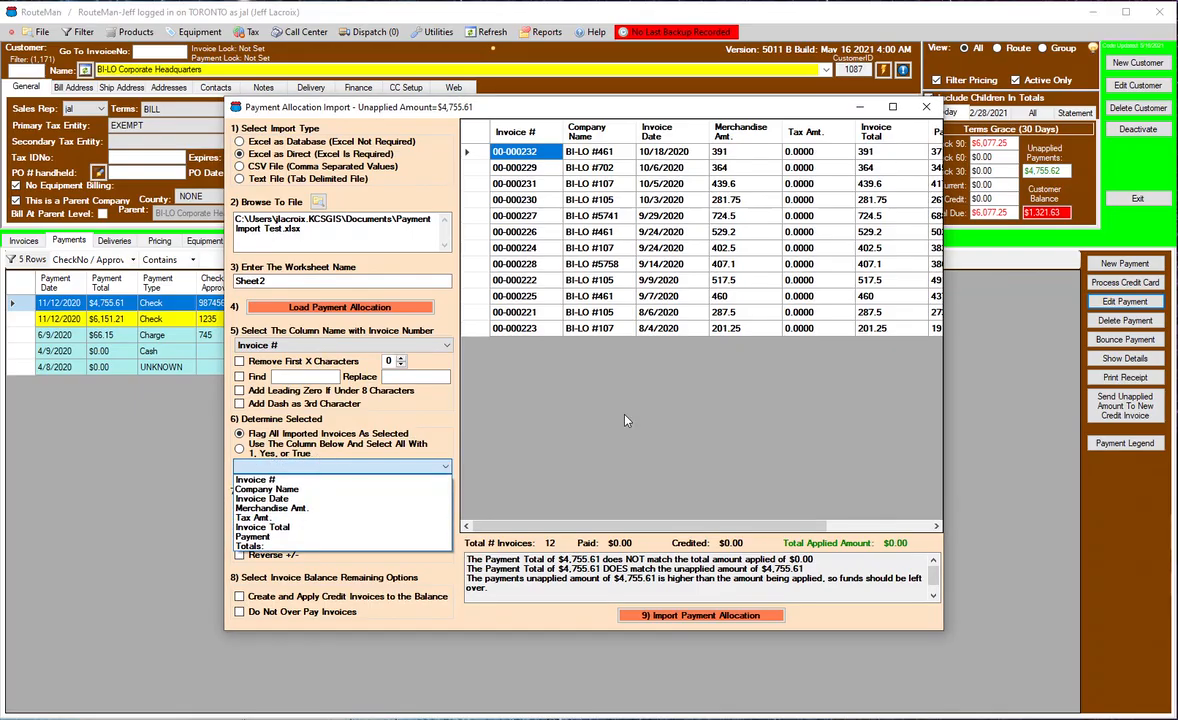
pyautogui.click(574, 381)
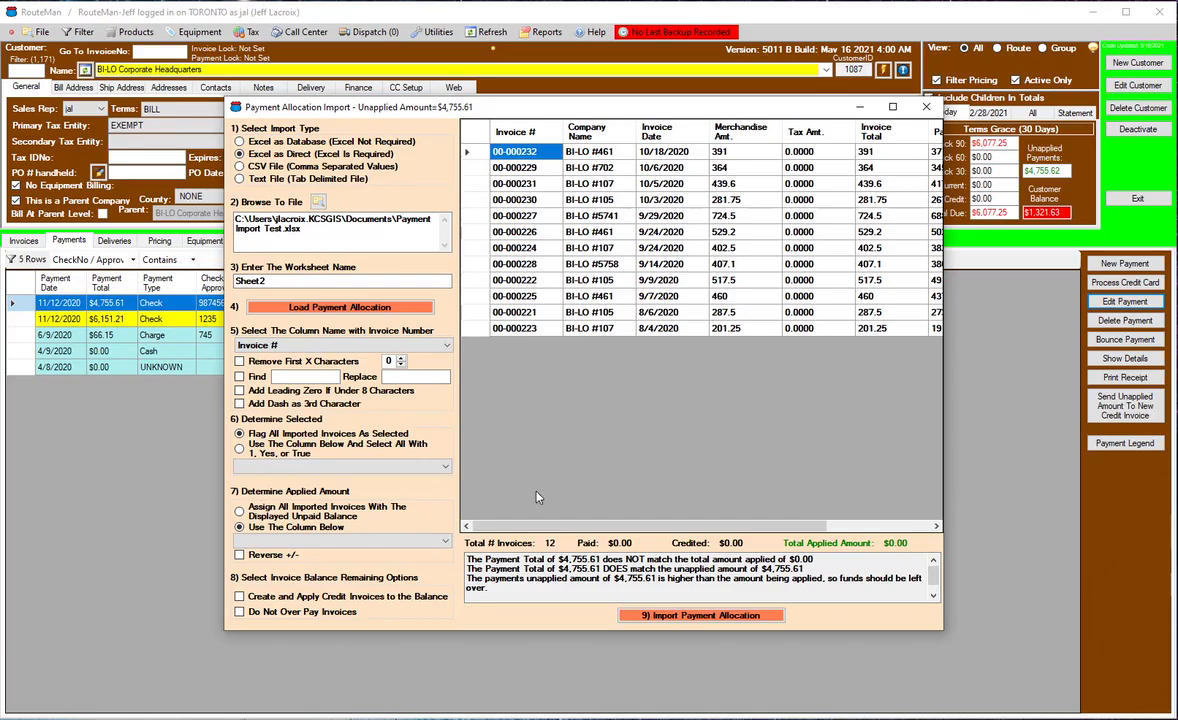
pyautogui.moveTo(538, 527); pyautogui.dragTo(645, 527)
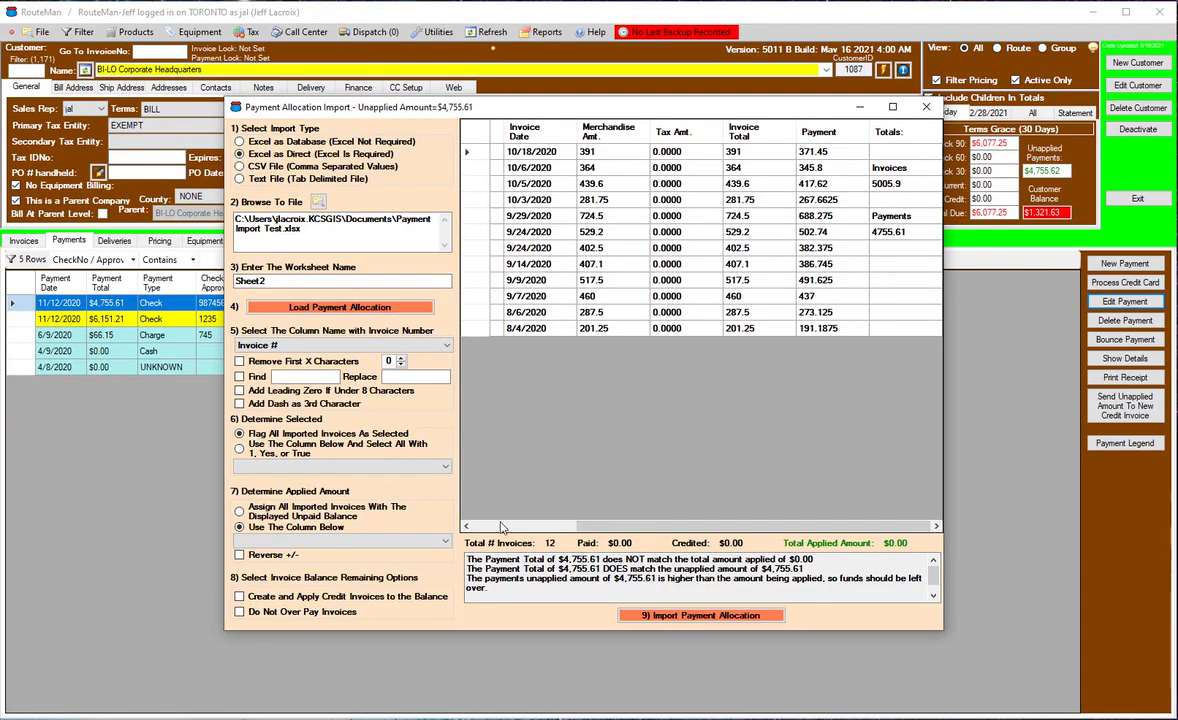
# Take the applied amounts from the Payment column, and try the Reverse +/- option before turning it back off.
pyautogui.click(420, 541)
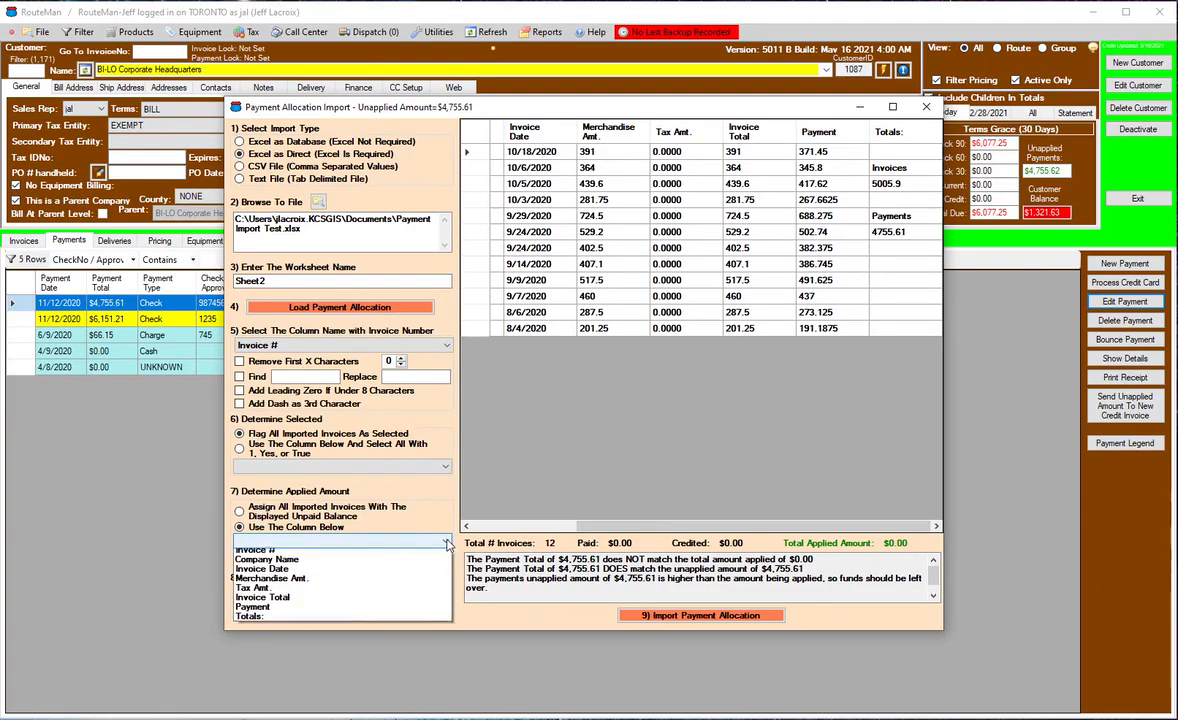
pyautogui.click(421, 611)
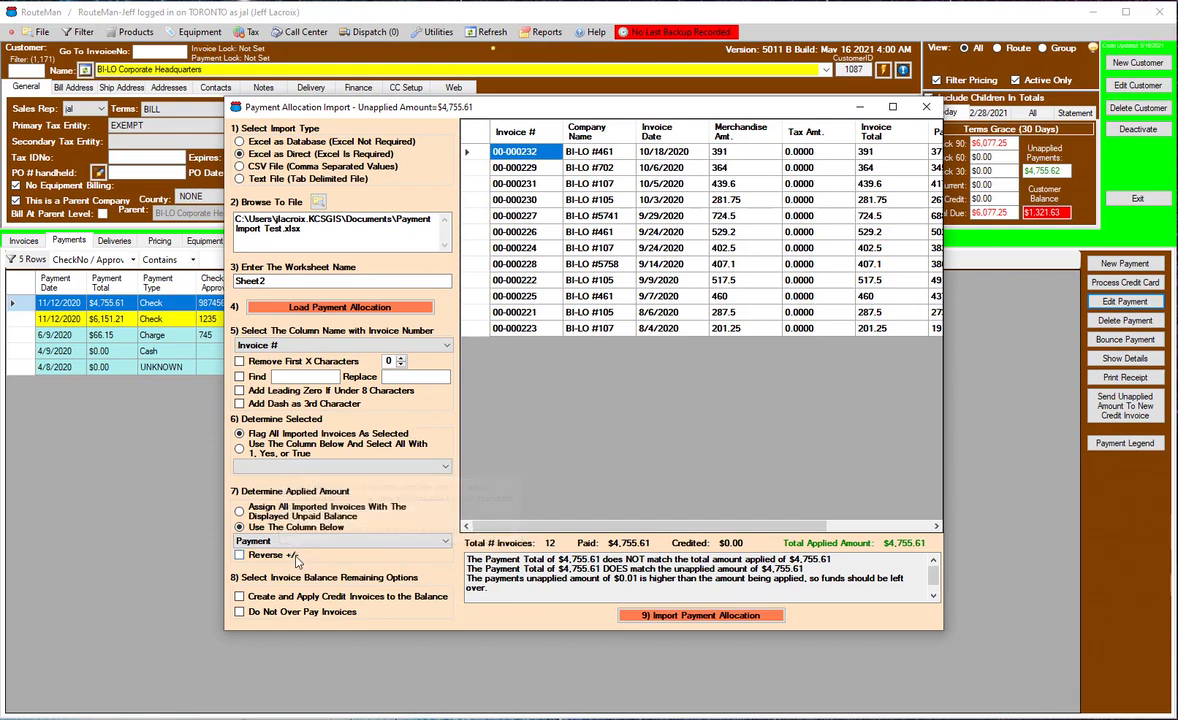
pyautogui.moveTo(535, 525); pyautogui.dragTo(637, 539)
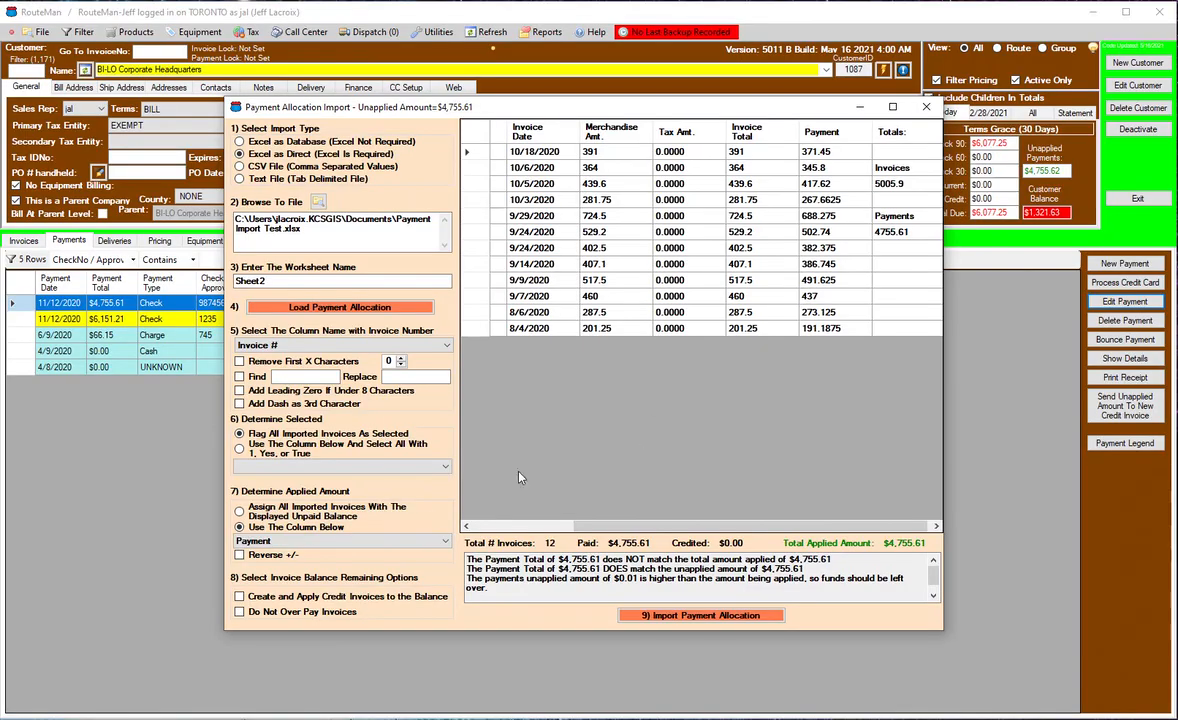
pyautogui.click(239, 555)
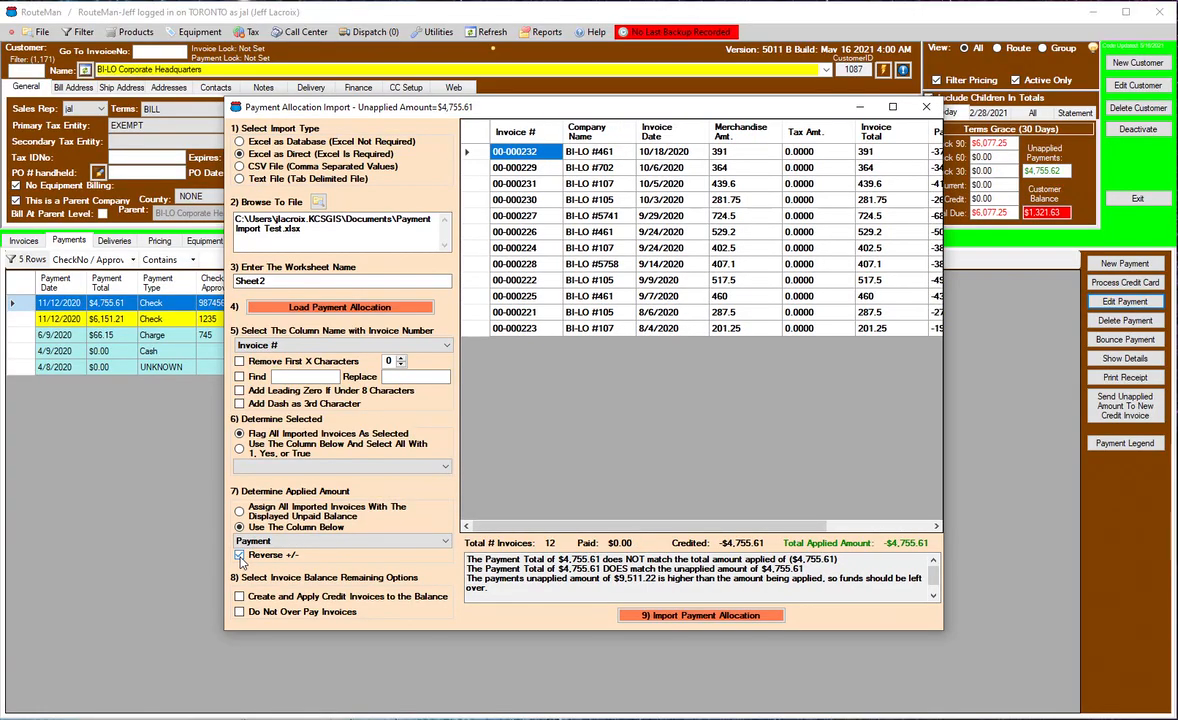
pyautogui.click(239, 555)
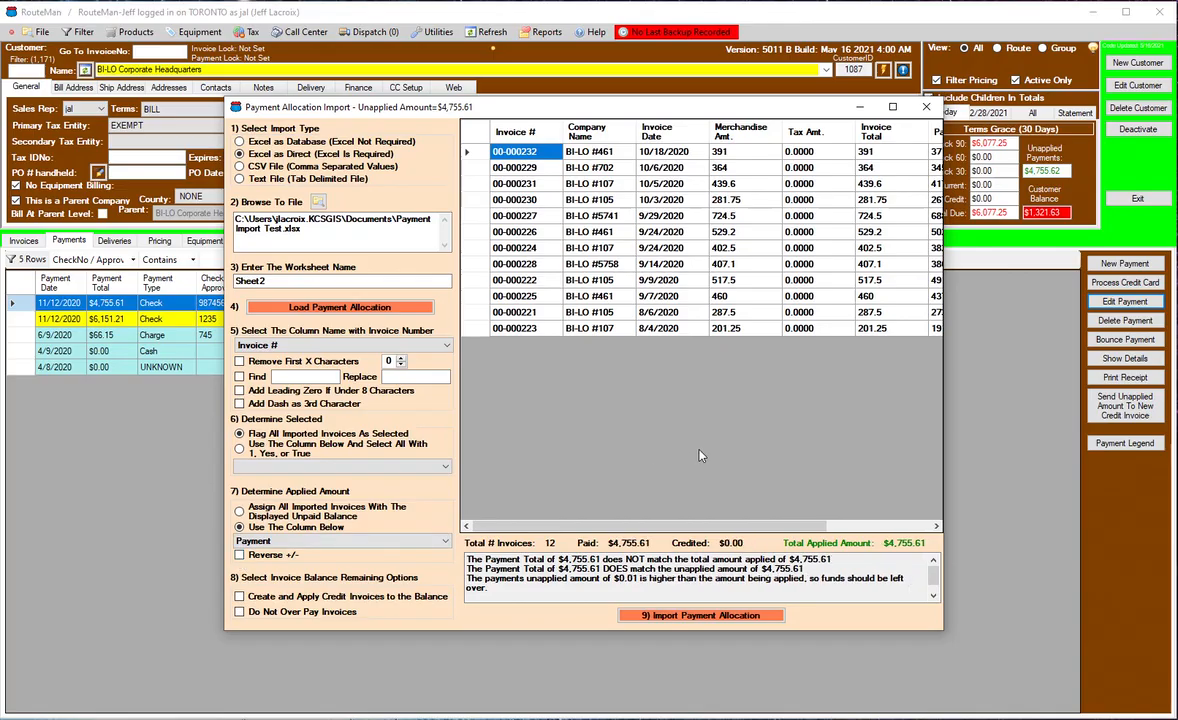
# Import the payment allocation into the check payment and acknowledge its completion.
pyautogui.click(399, 636)
pyautogui.moveTo(345, 619)
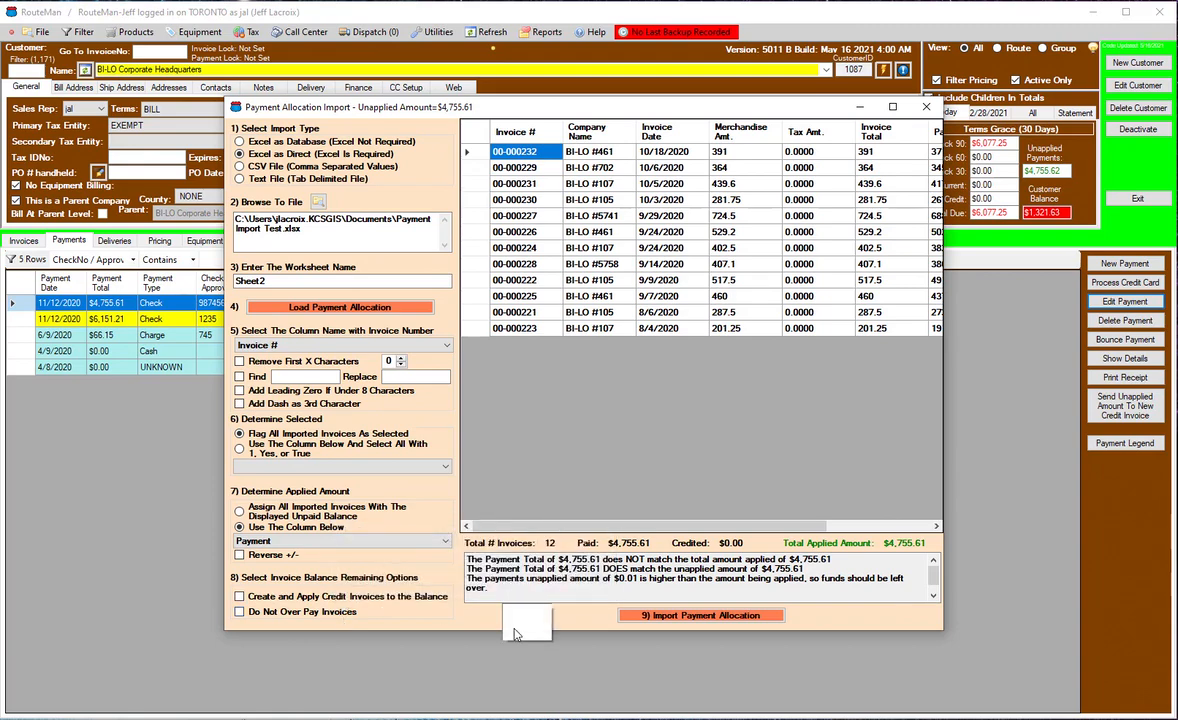
pyautogui.click(657, 616)
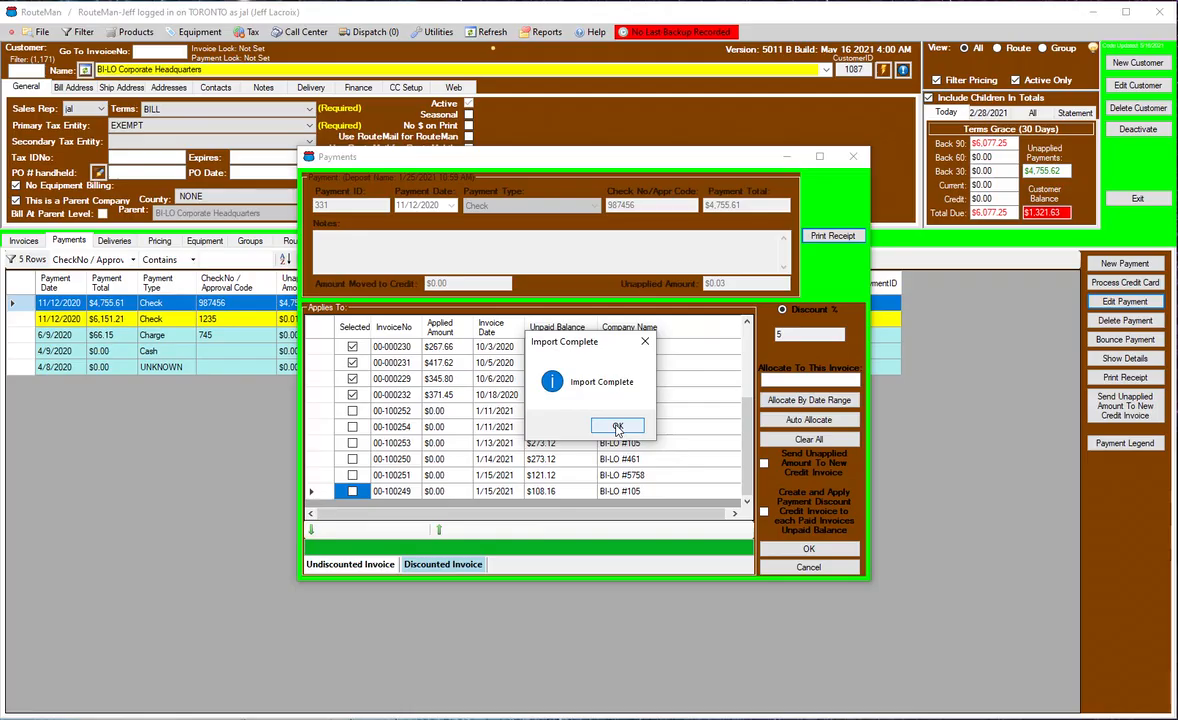
pyautogui.click(617, 427)
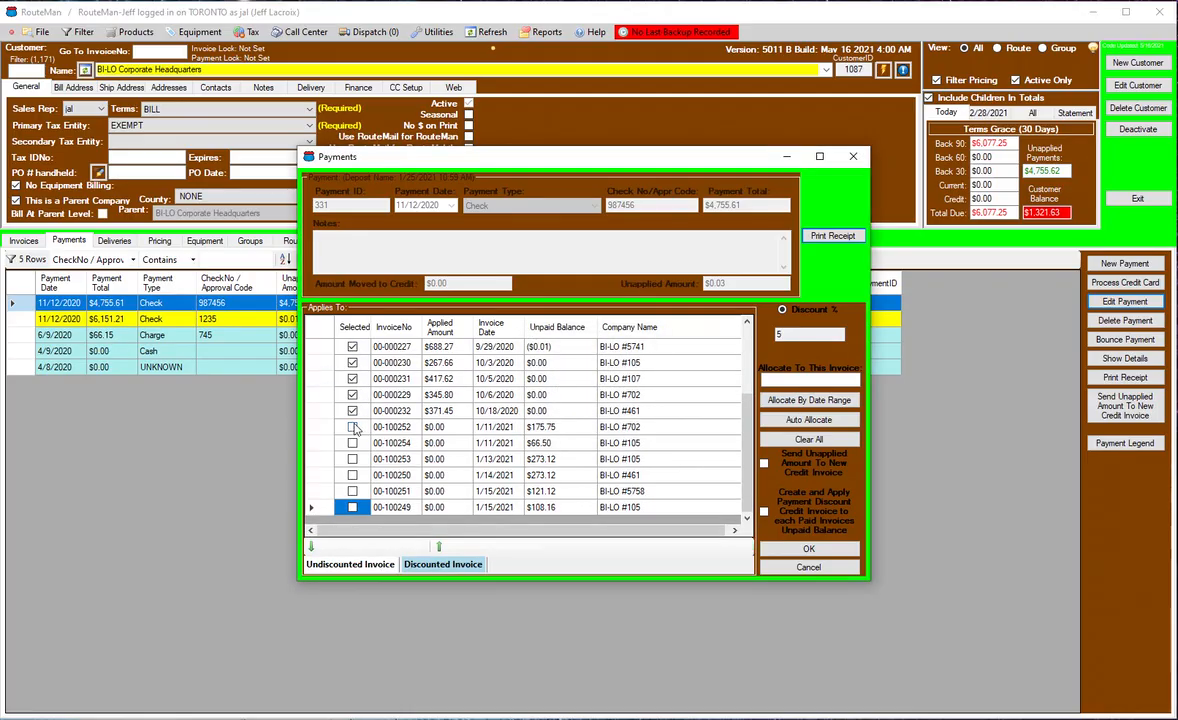
# Deselect and reselect each of the five invoices with a ($0.01) unpaid balance to recalculate their applied amounts.
pyautogui.scroll(3, 380, 378)
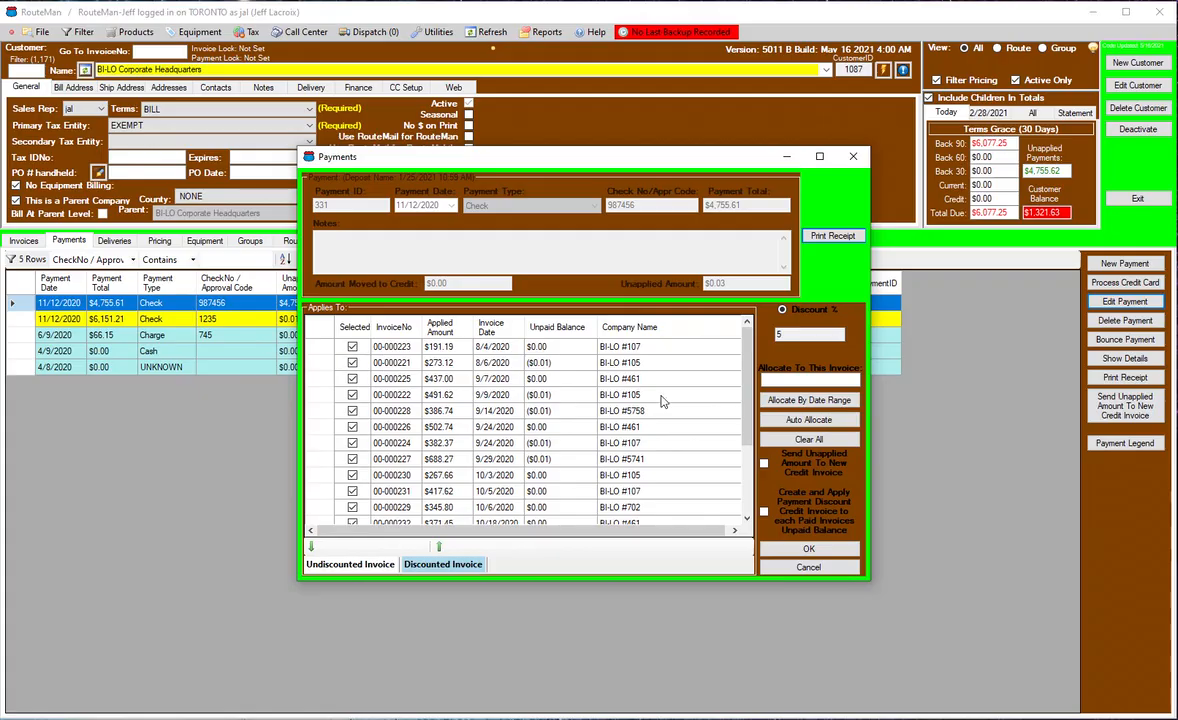
pyautogui.moveTo(750, 361); pyautogui.dragTo(747, 330)
pyautogui.moveTo(752, 388); pyautogui.dragTo(731, 310)
pyautogui.click(352, 364)
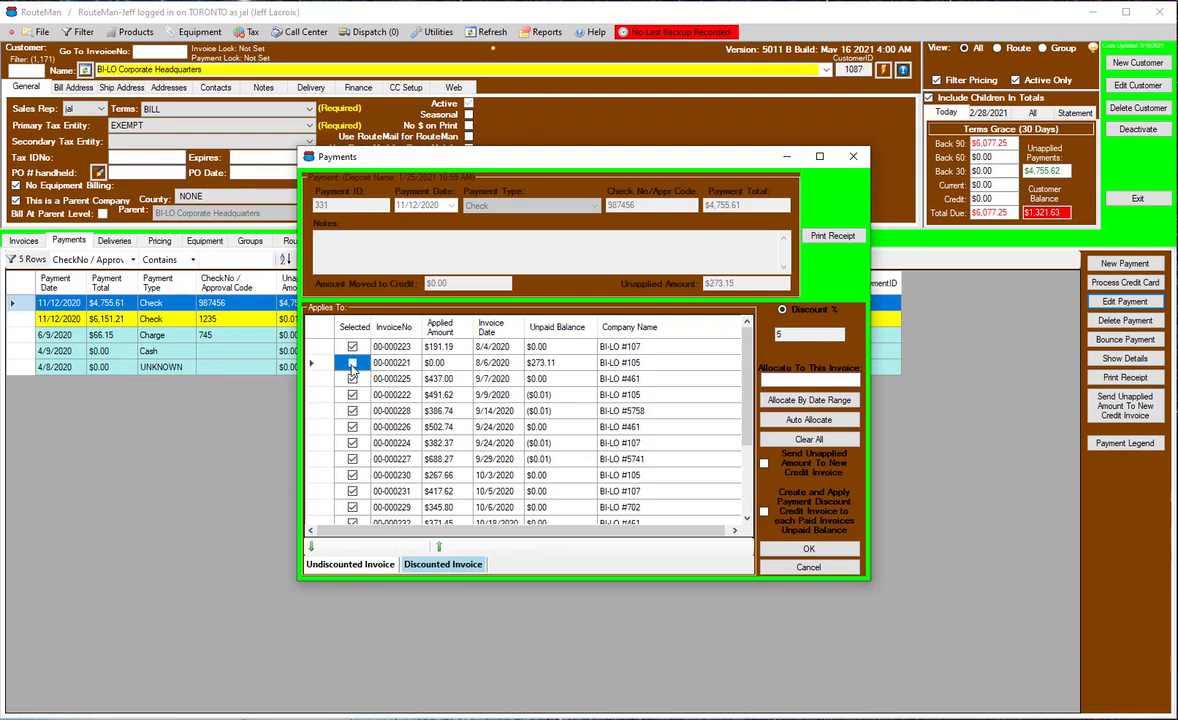
pyautogui.click(352, 364)
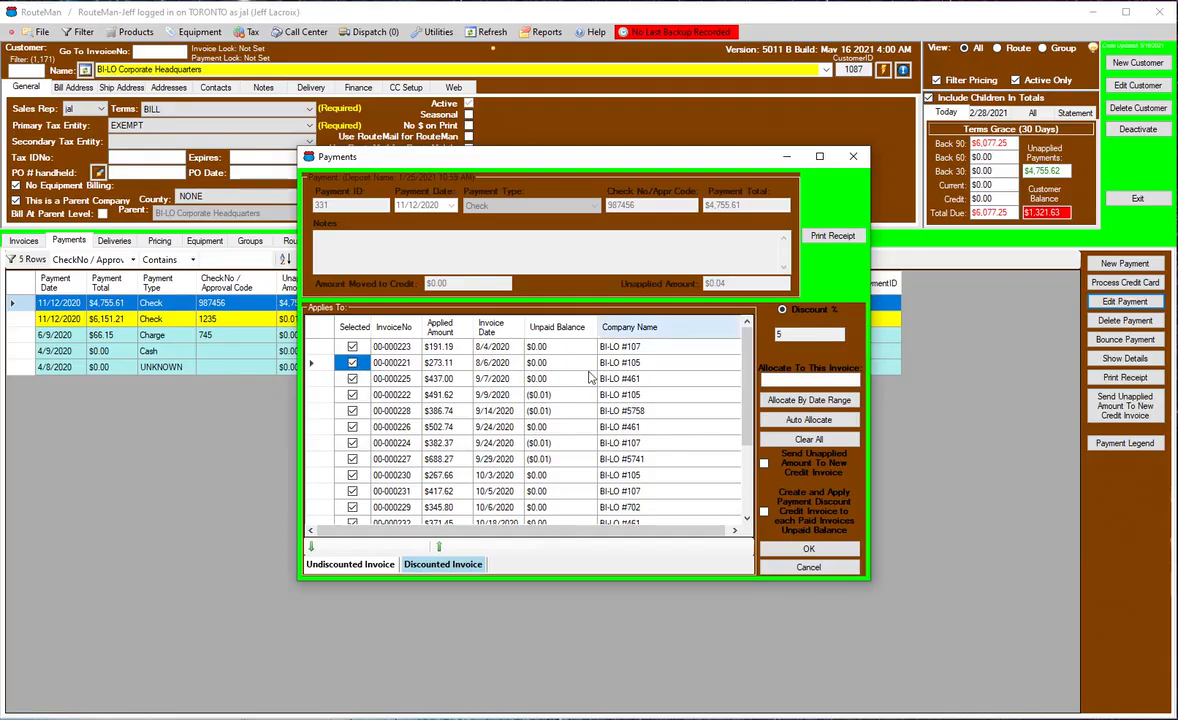
pyautogui.click(352, 396)
pyautogui.click(352, 396)
pyautogui.click(352, 412)
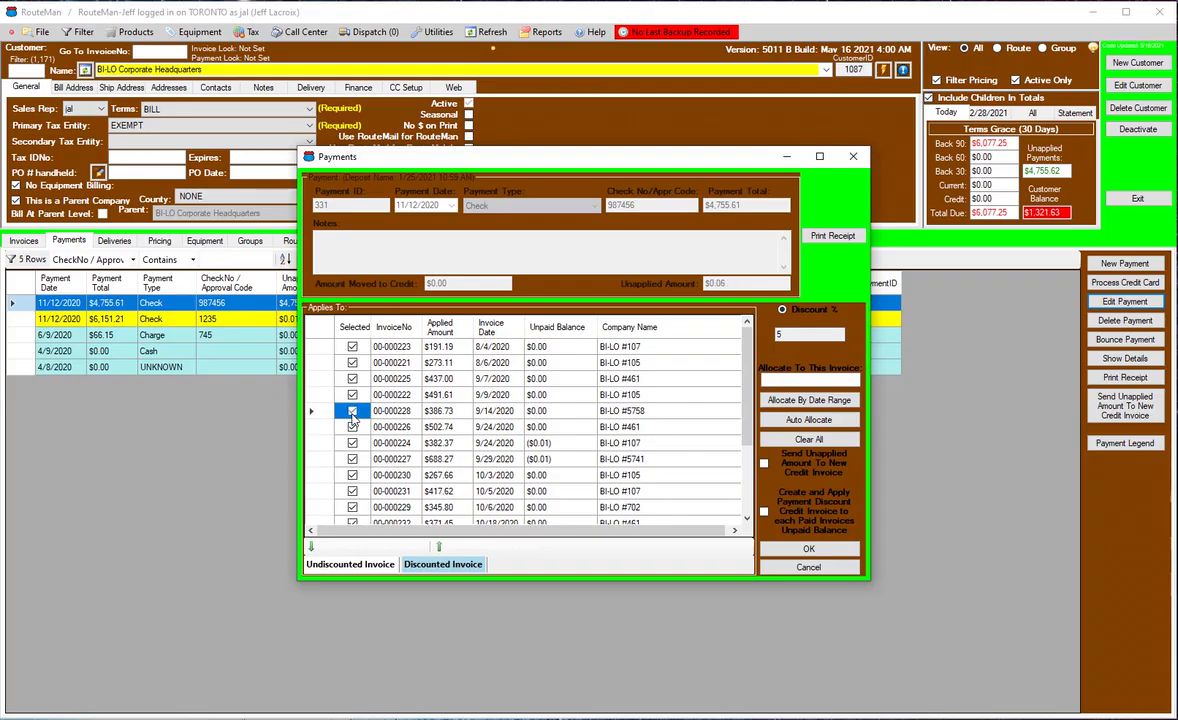
pyautogui.click(352, 443)
pyautogui.click(352, 443)
pyautogui.click(352, 459)
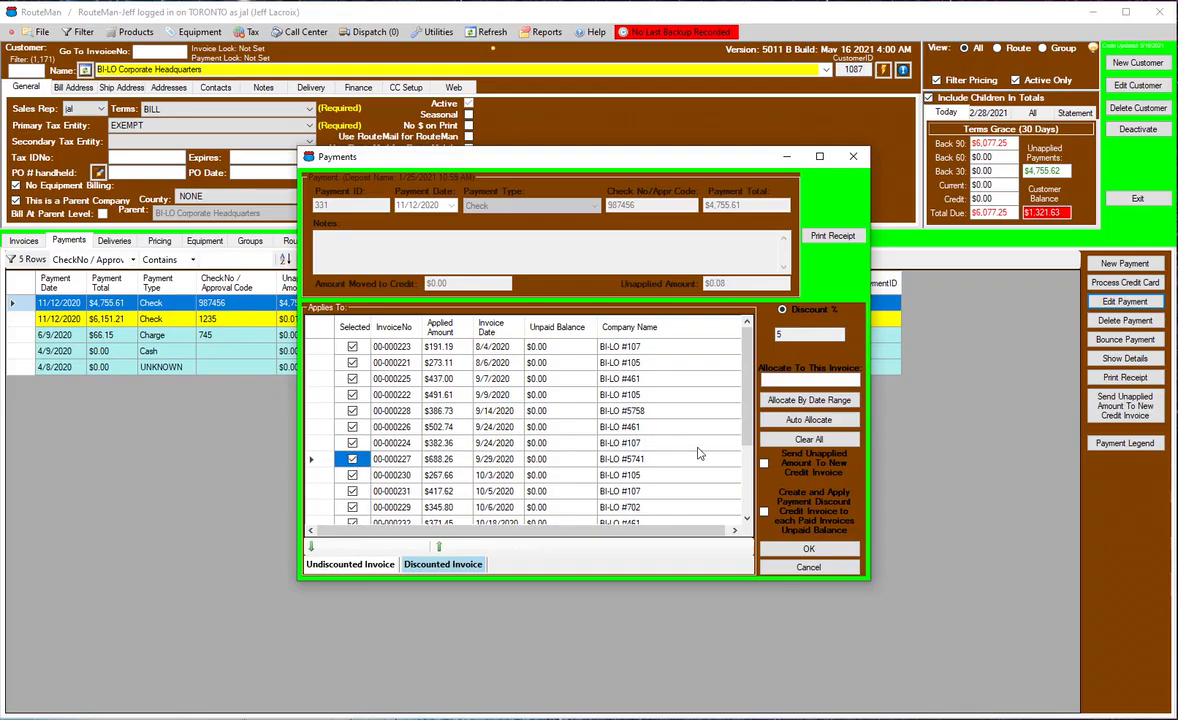
# Enable creating and applying a payment discount credit invoice to each paid invoice's unpaid balance, and save the allocation.
pyautogui.moveTo(748, 403); pyautogui.dragTo(745, 375)
pyautogui.click(857, 530)
pyautogui.moveTo(810, 507)
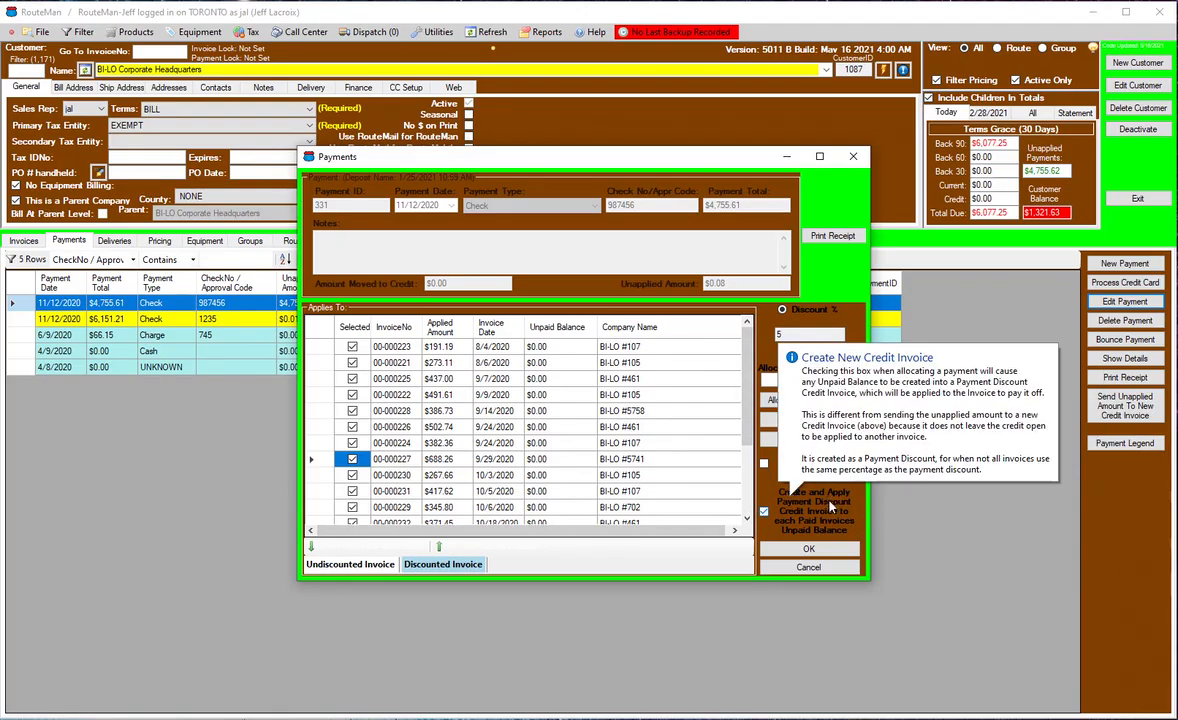
pyautogui.click(842, 554)
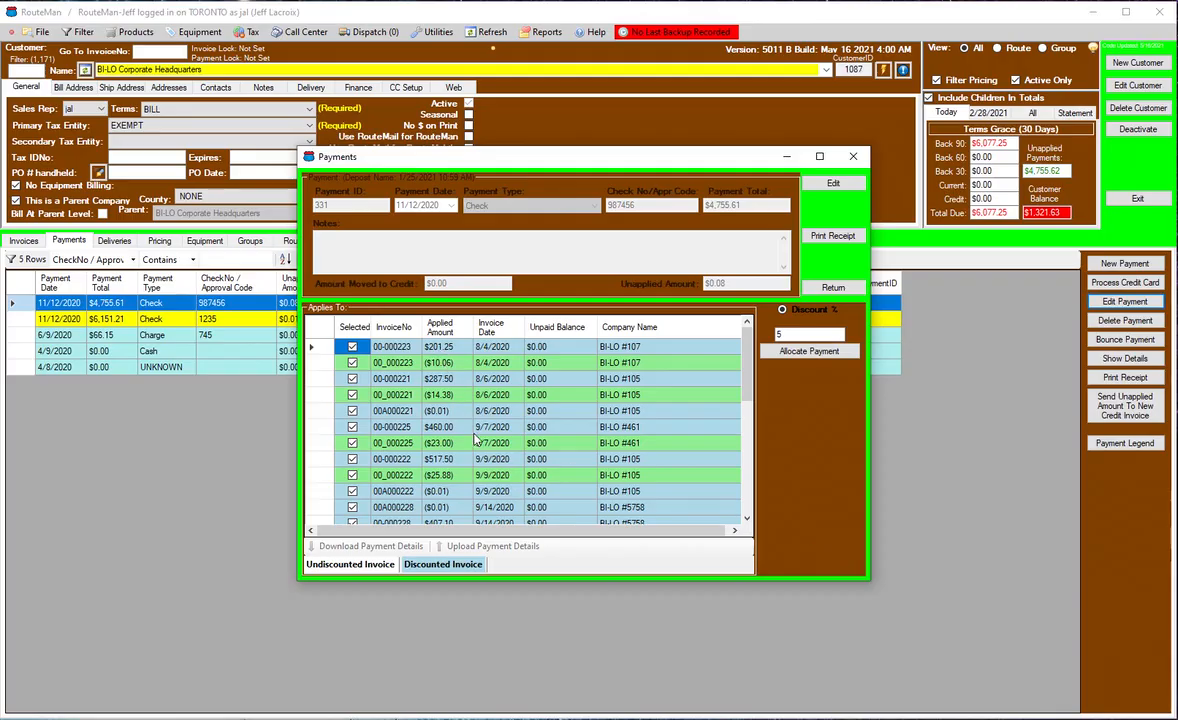
# Move and enlarge the Payments window to review the allocated invoices and their discount credits, and return to the customer's payments.
pyautogui.moveTo(578, 162); pyautogui.dragTo(306, 31)
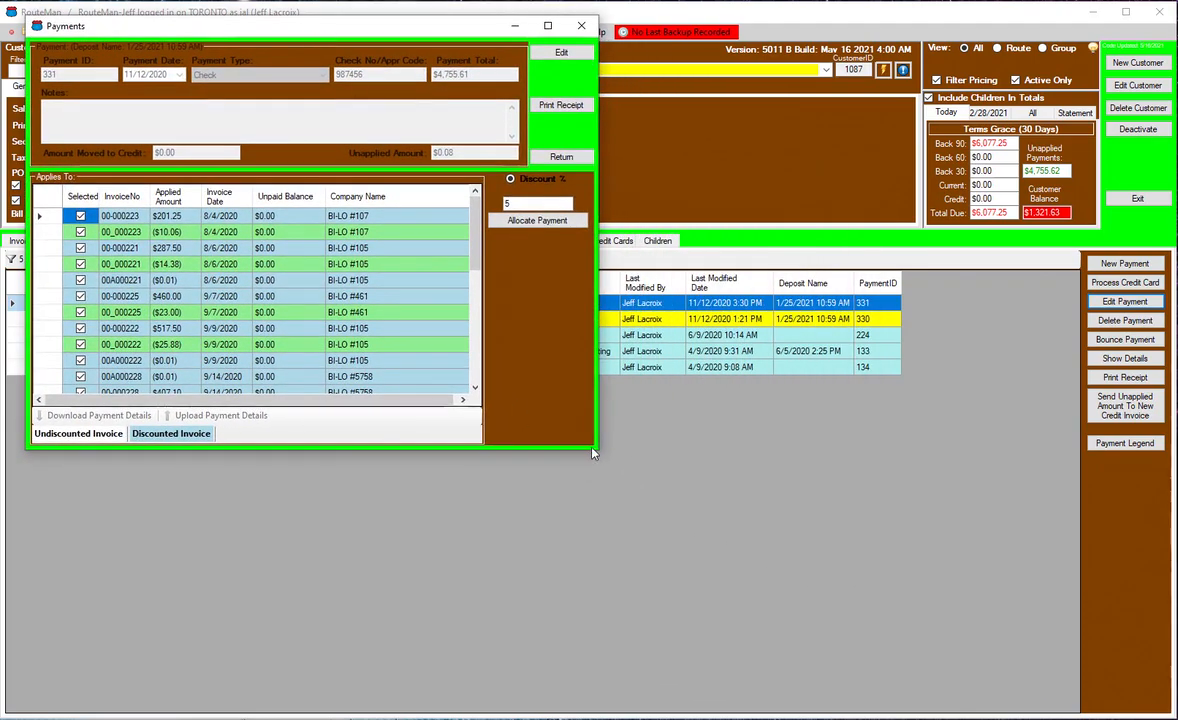
pyautogui.moveTo(598, 454); pyautogui.dragTo(970, 631)
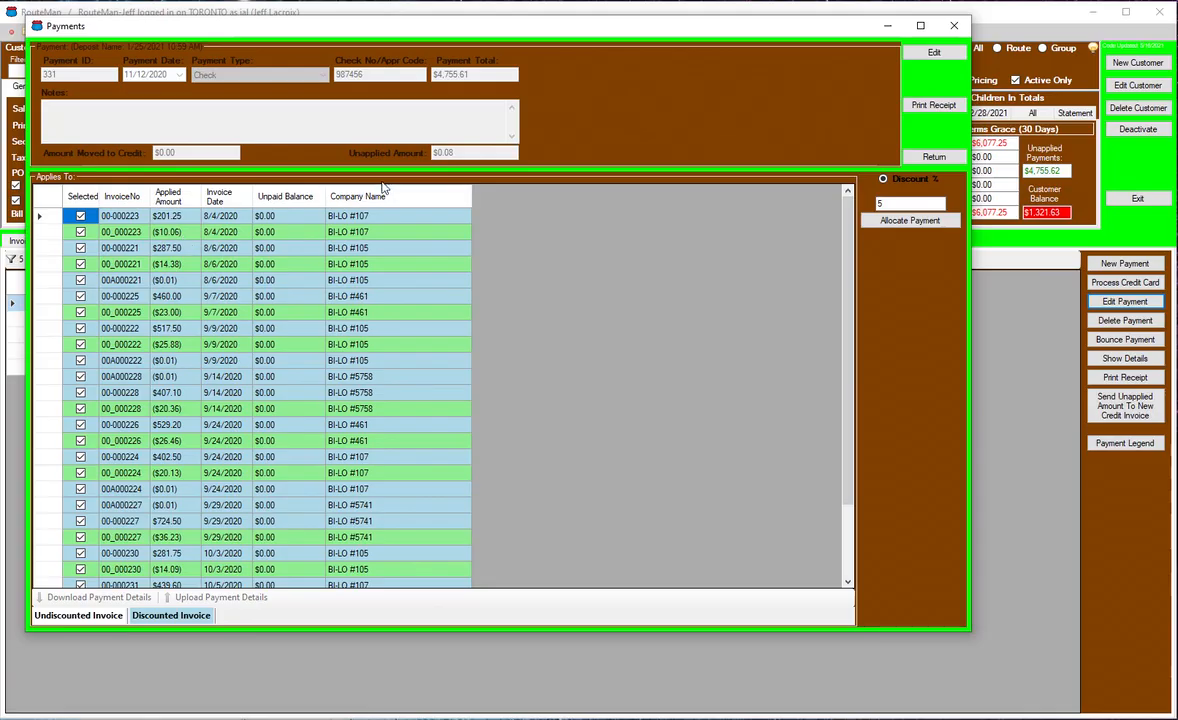
pyautogui.click(933, 157)
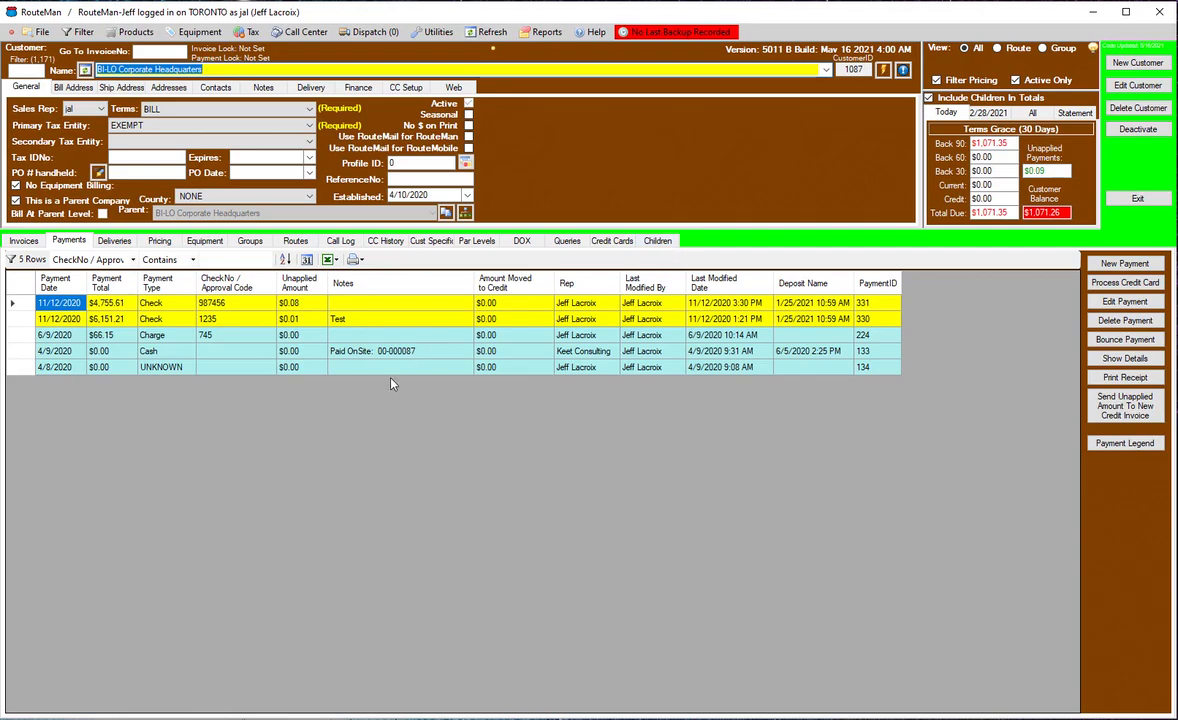
# Review the customer's invoices, view the details of the 10/18/2020 discount credit for BI-LO #461, and return to the payments list.
pyautogui.click(24, 241)
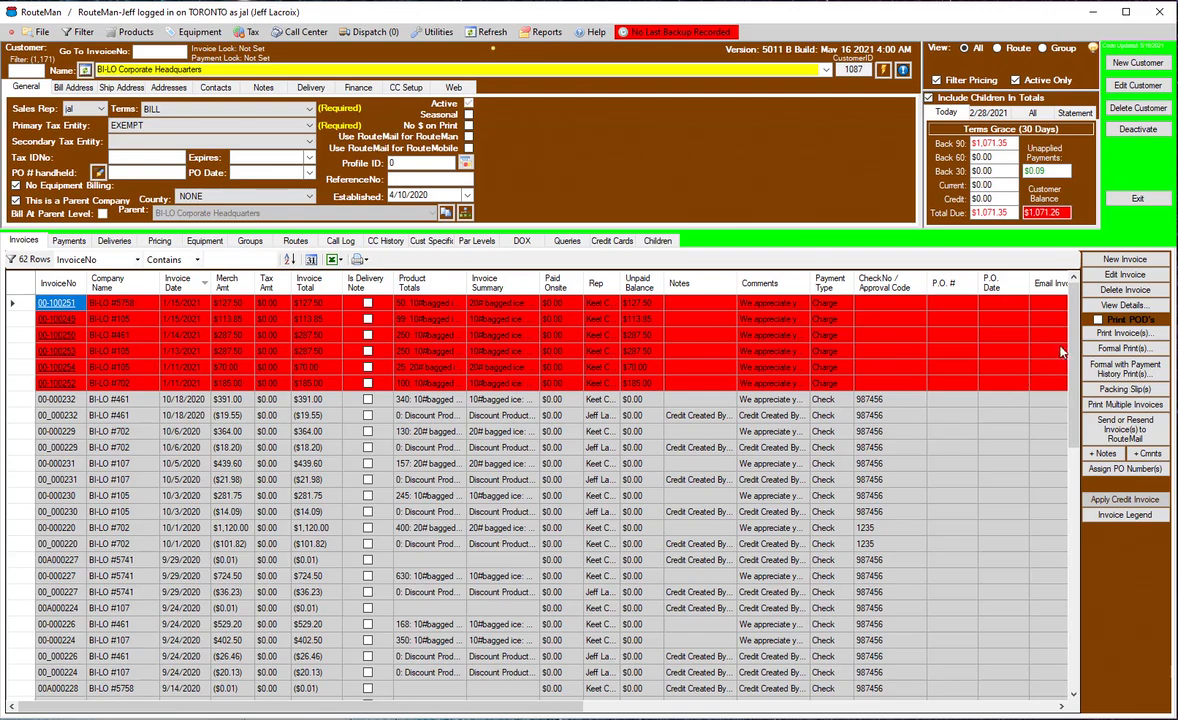
pyautogui.moveTo(1077, 334); pyautogui.dragTo(100, 425)
pyautogui.click(24, 416)
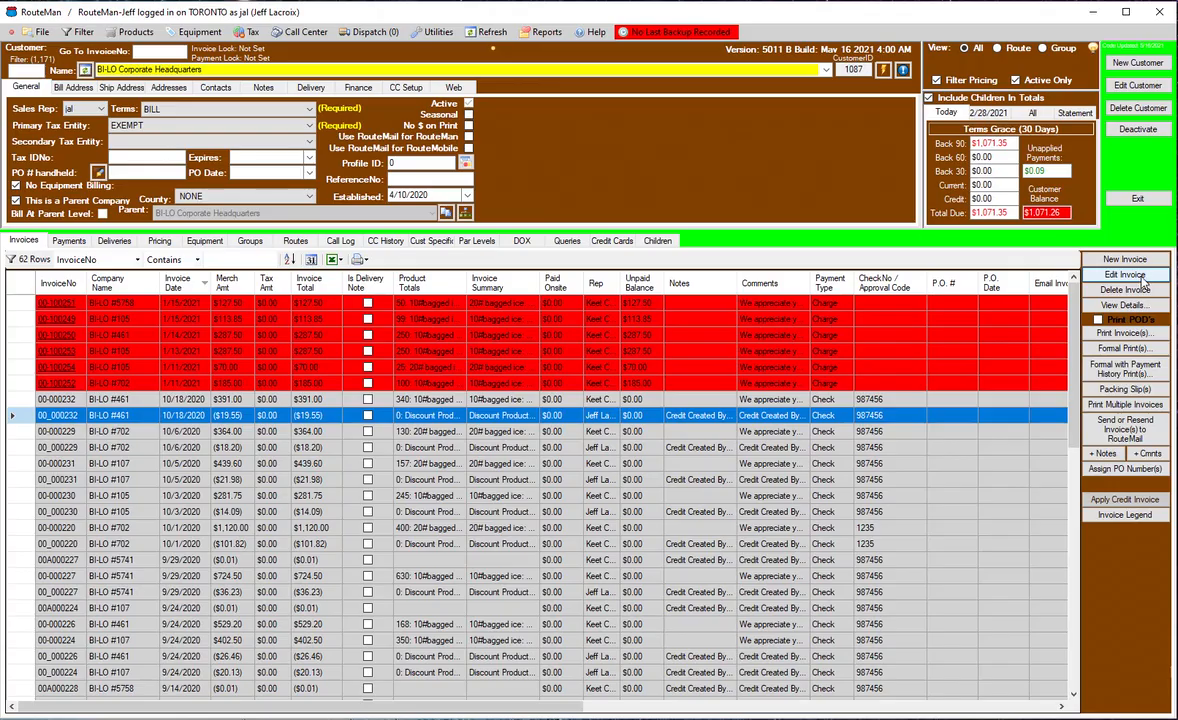
pyautogui.click(1092, 306)
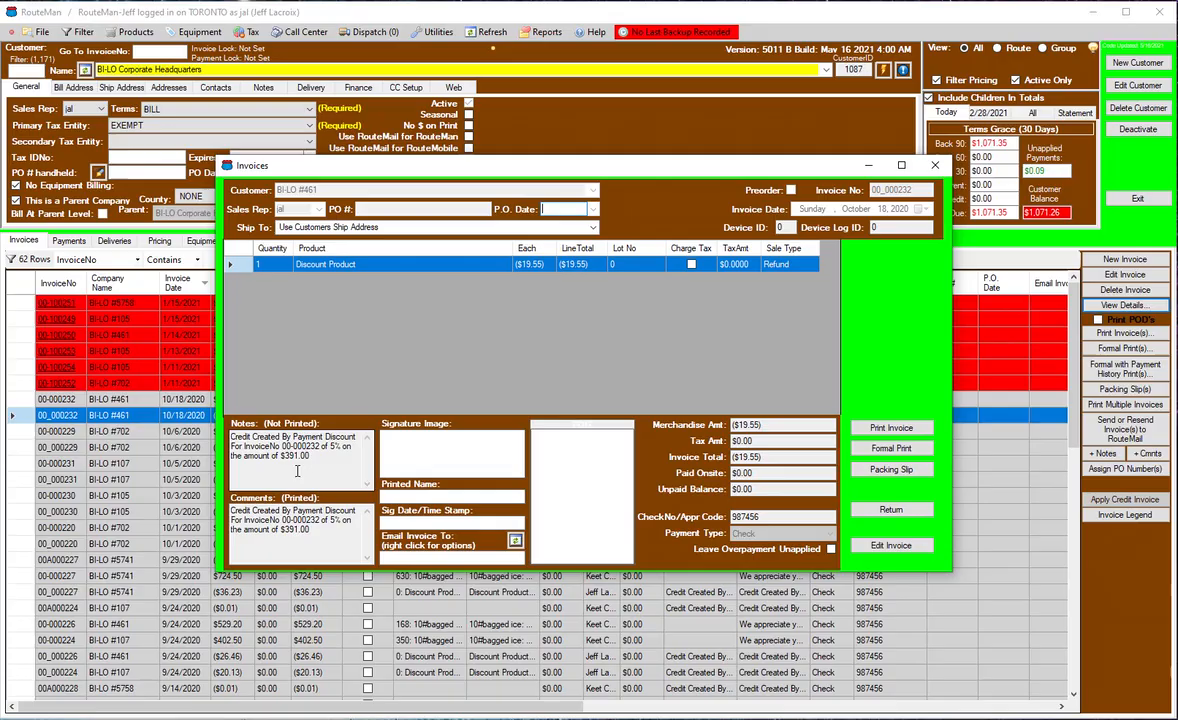
pyautogui.click(902, 511)
pyautogui.click(68, 240)
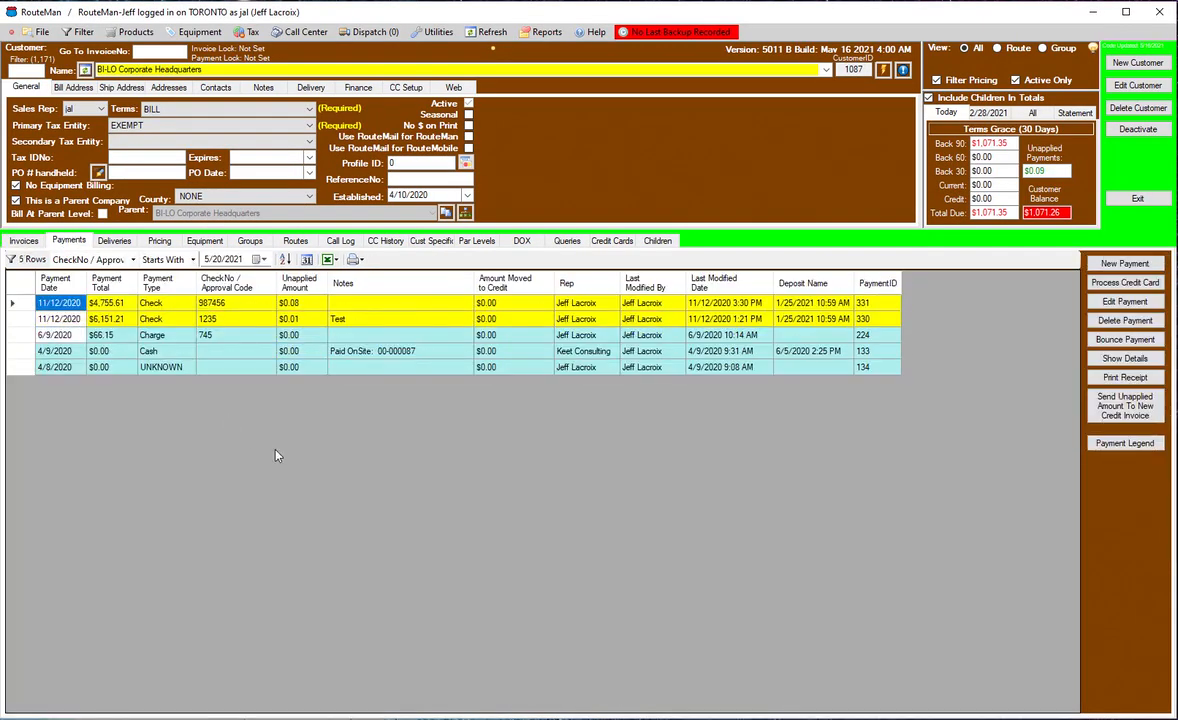